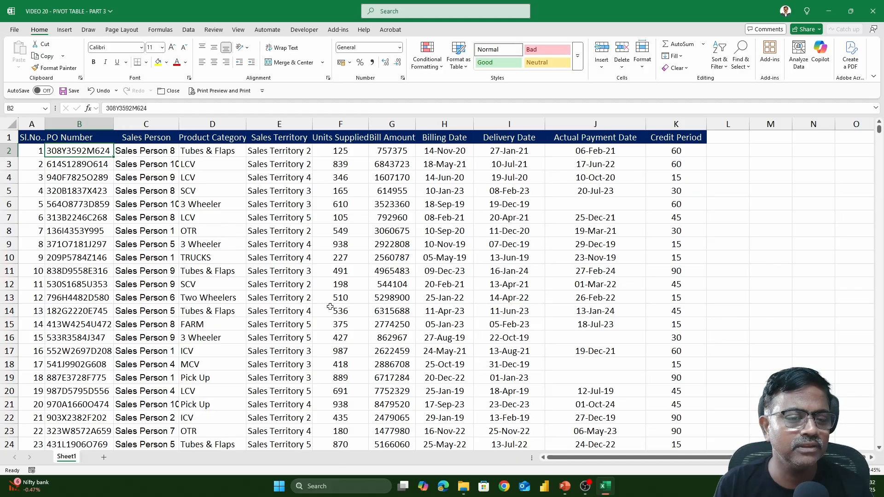
Step: Review the Billing Date column and bill amounts, then select a cell inside the sales data
left_click(436, 288)
left_click(444, 122)
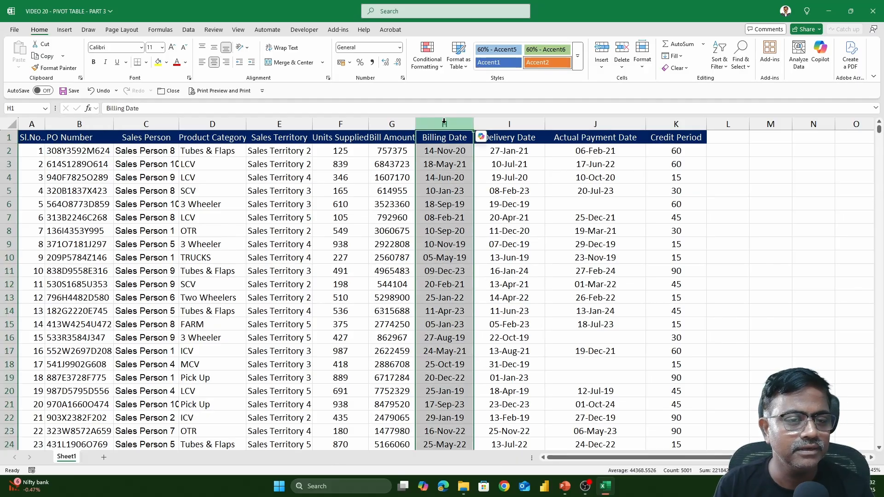
left_click(379, 178)
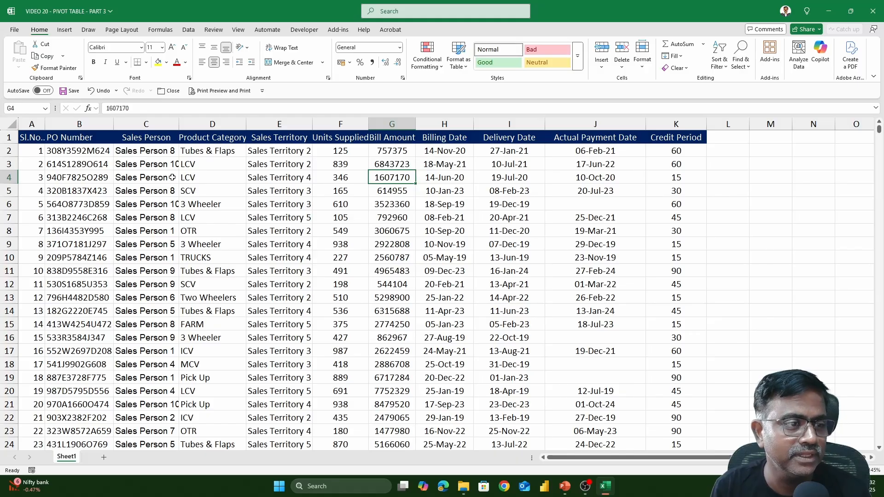
left_click(148, 180)
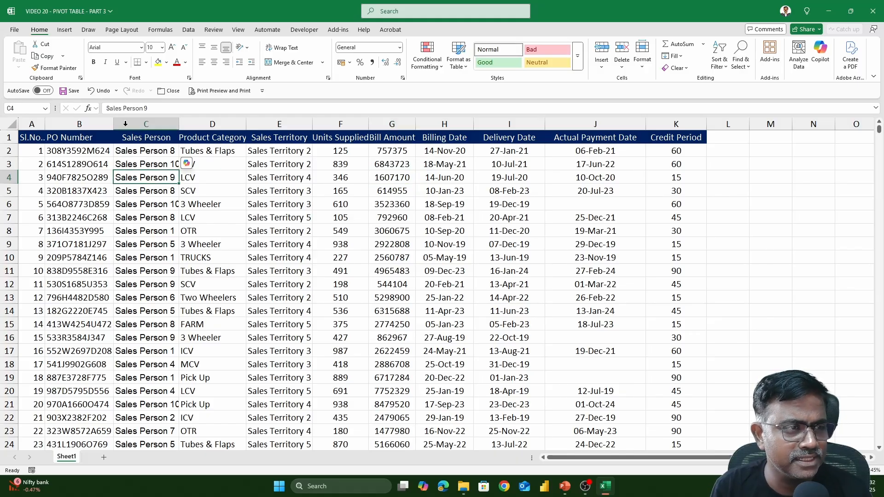
Step: Insert a PivotTable on a new worksheet and add Billing Date to the rows
left_click(66, 30)
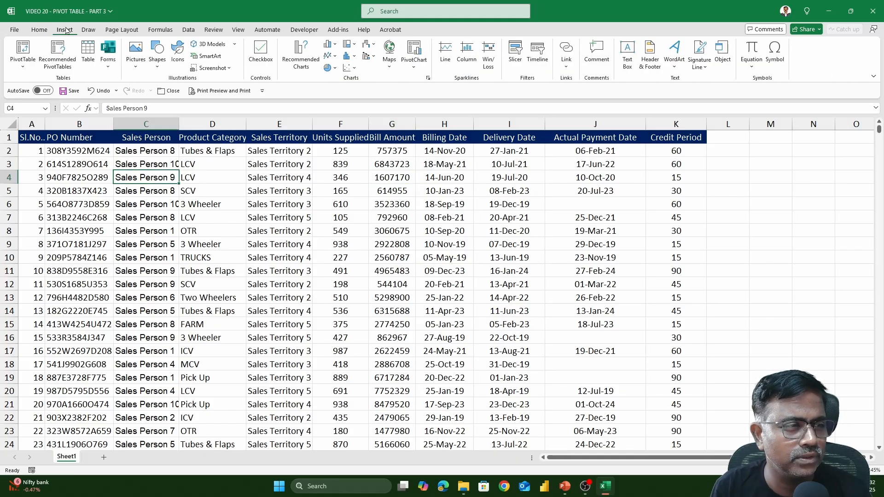
left_click(23, 50)
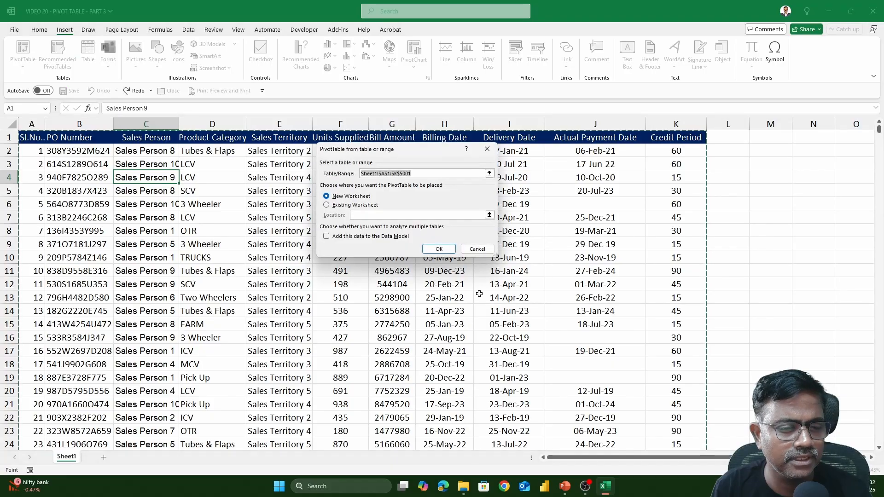
left_click(437, 250)
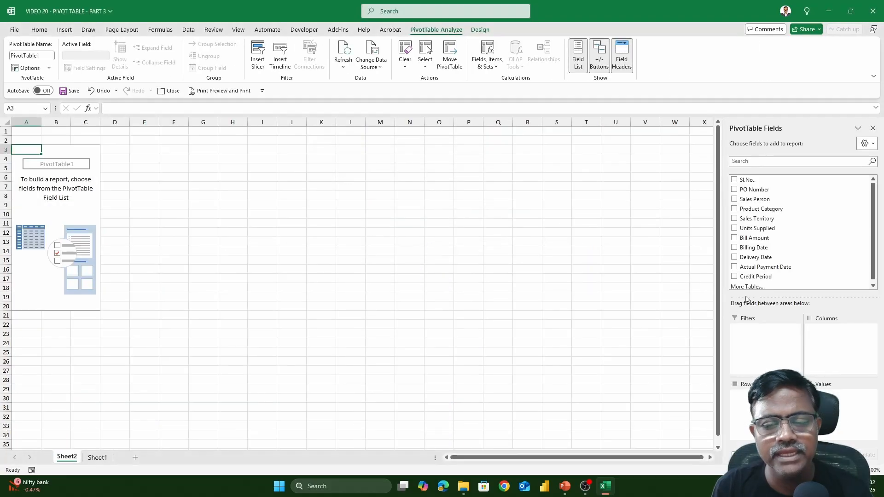
left_click(734, 248)
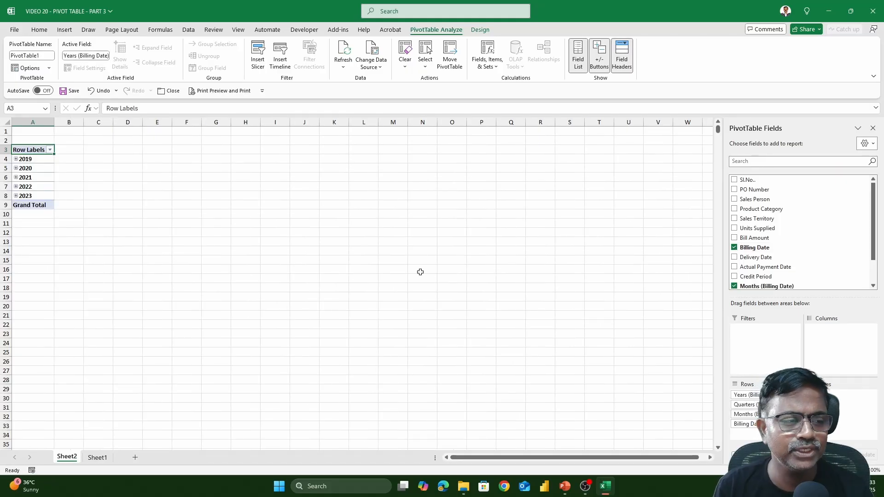
Step: Expand and collapse 2019 and its Qtr1 to check the year/quarter/month grouping
scroll(318, 304, "up", 10)
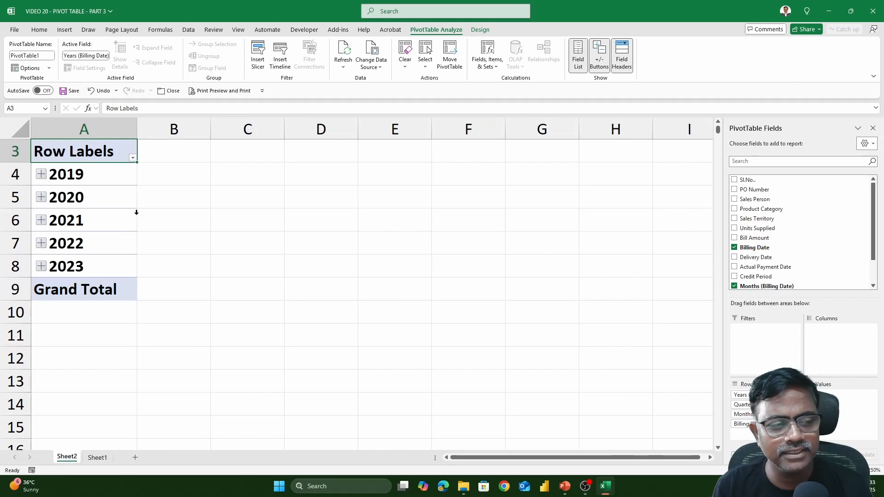
scroll(137, 212, "up", 1)
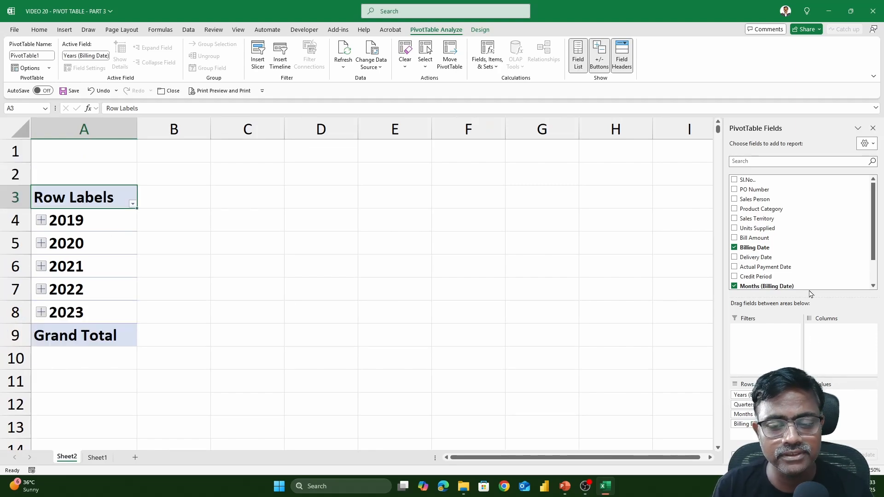
scroll(876, 224, "down", 2)
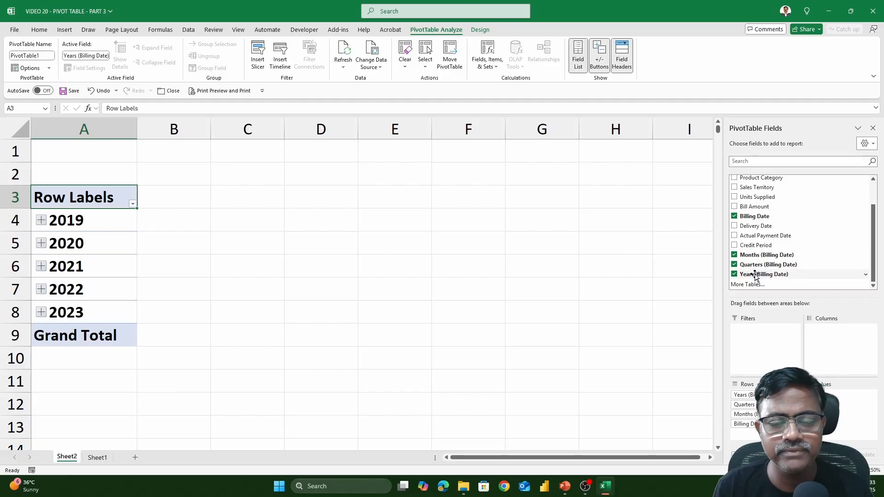
left_click(41, 221)
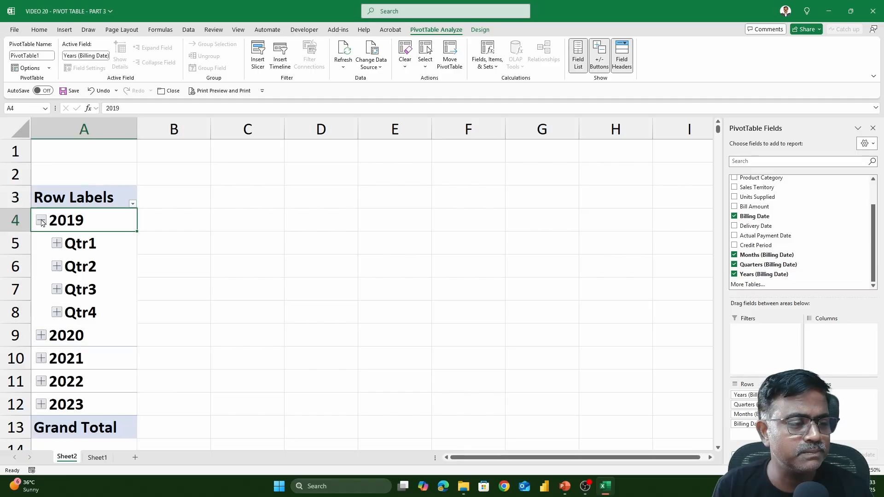
left_click(57, 244)
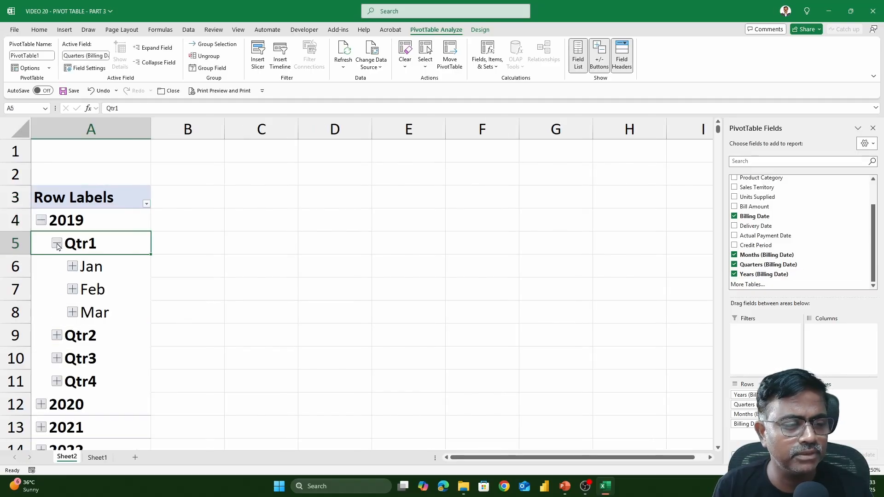
left_click(57, 244)
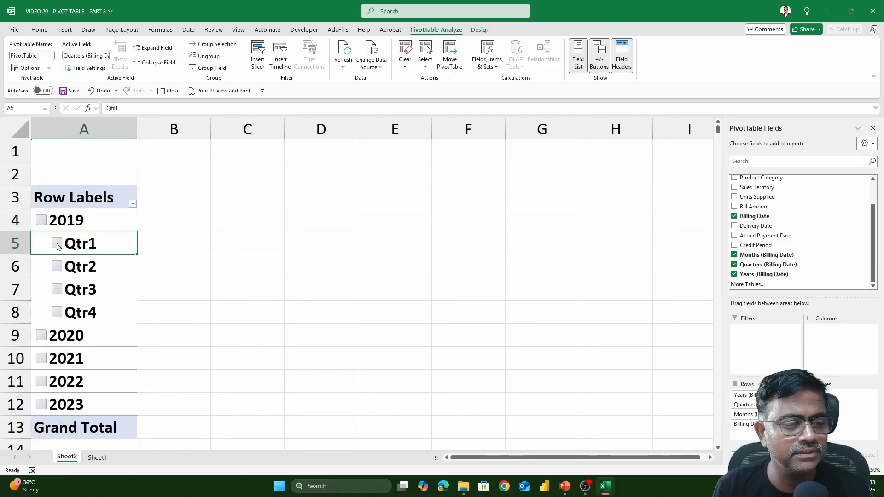
left_click(41, 221)
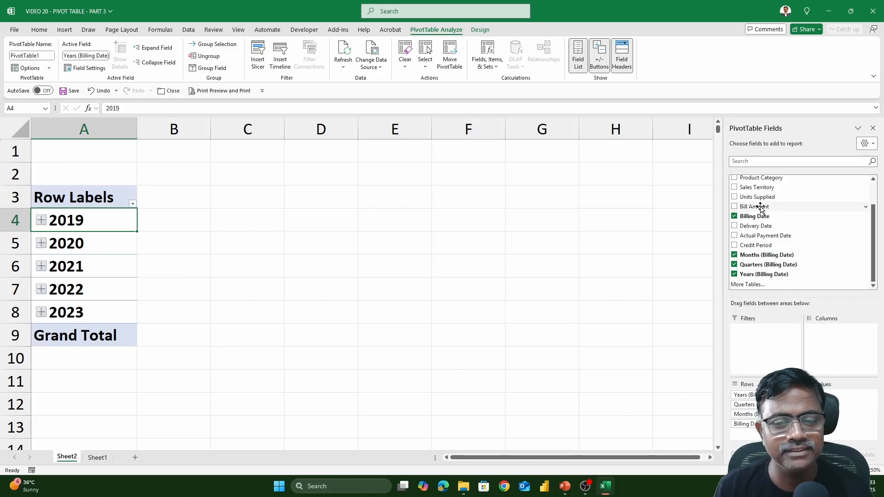
Step: Sum Bill Amount in Values, then check 2019's quarterly and monthly totals
left_click_drag(760, 207, 847, 399)
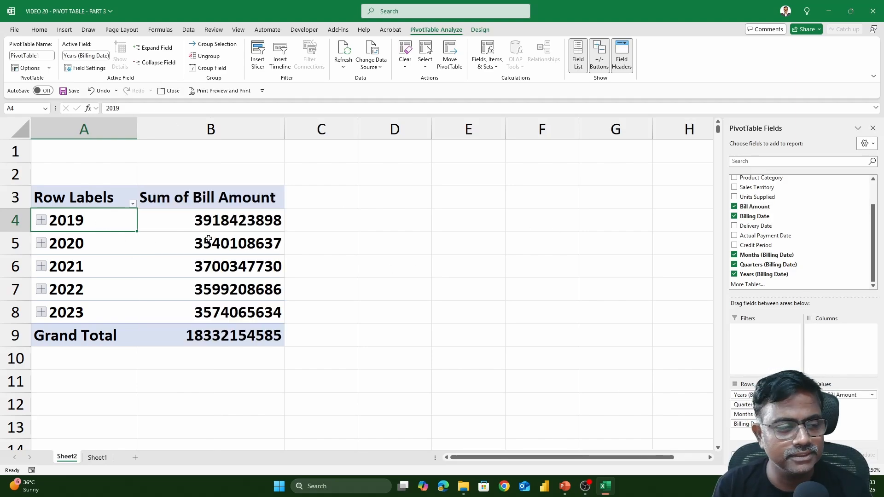
left_click(41, 222)
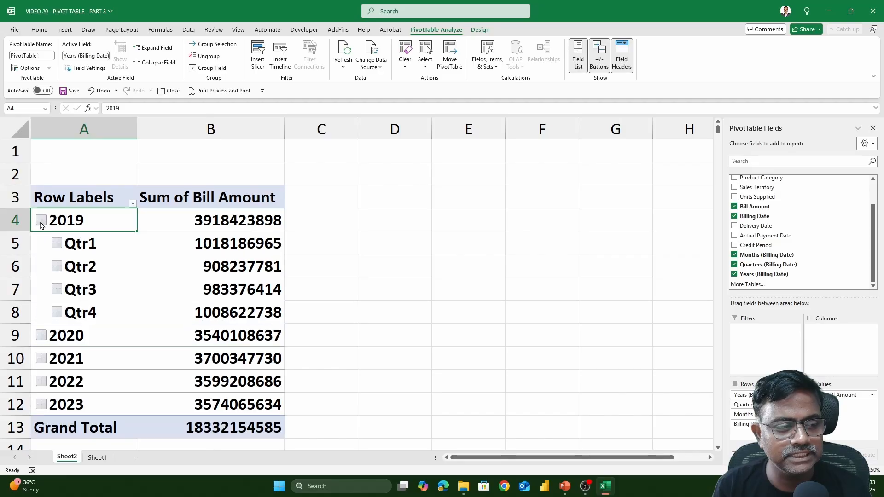
left_click(57, 244)
left_click(57, 244)
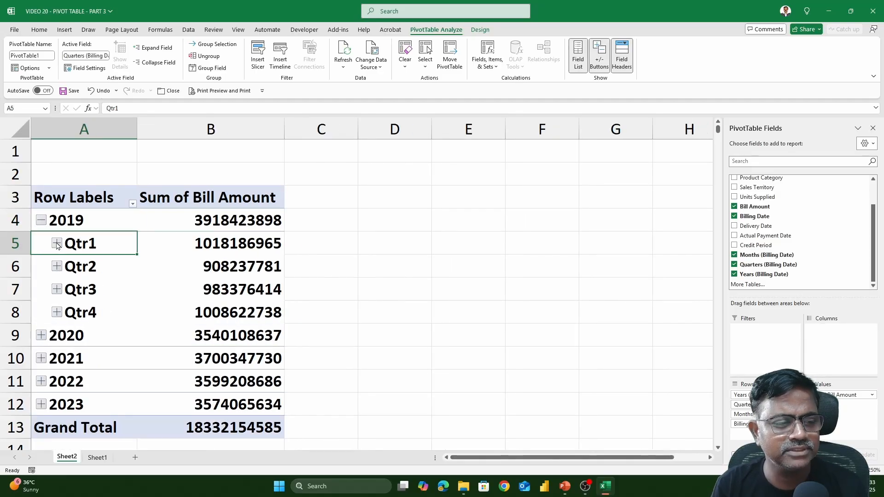
left_click(43, 222)
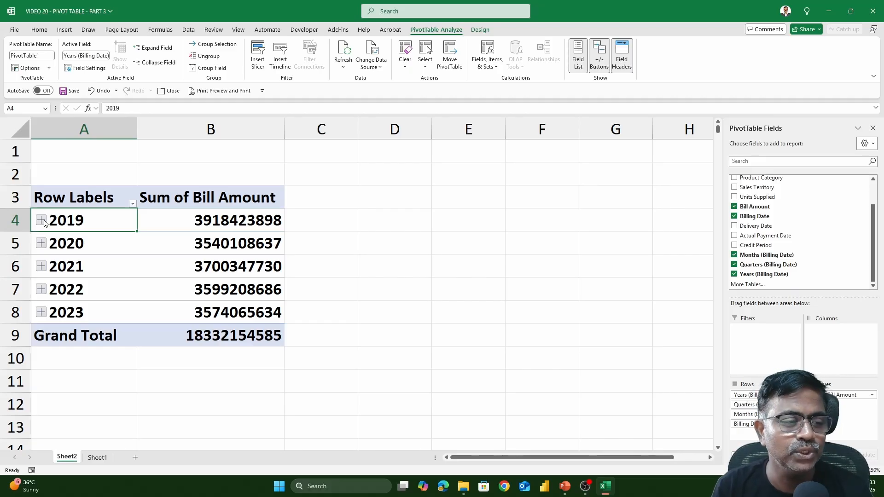
Step: Ungroup the Billing Date years into daily dates and reopen Grouping with Months selected
right_click(91, 225)
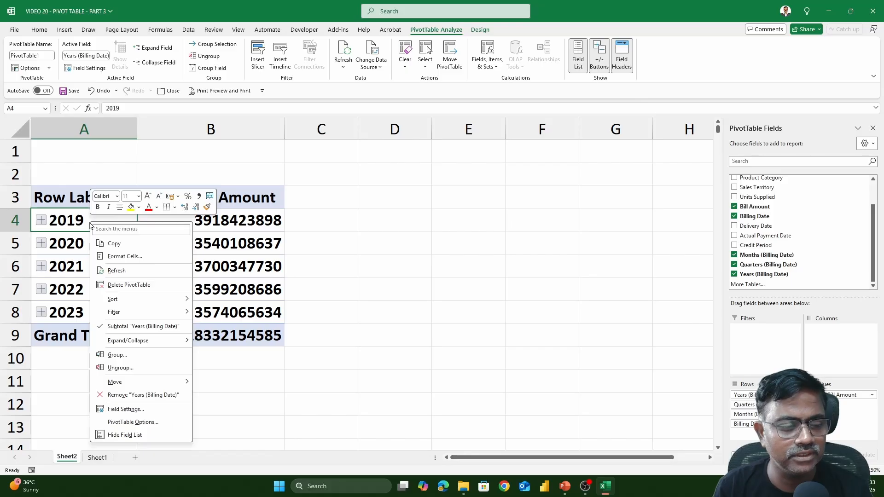
left_click(121, 368)
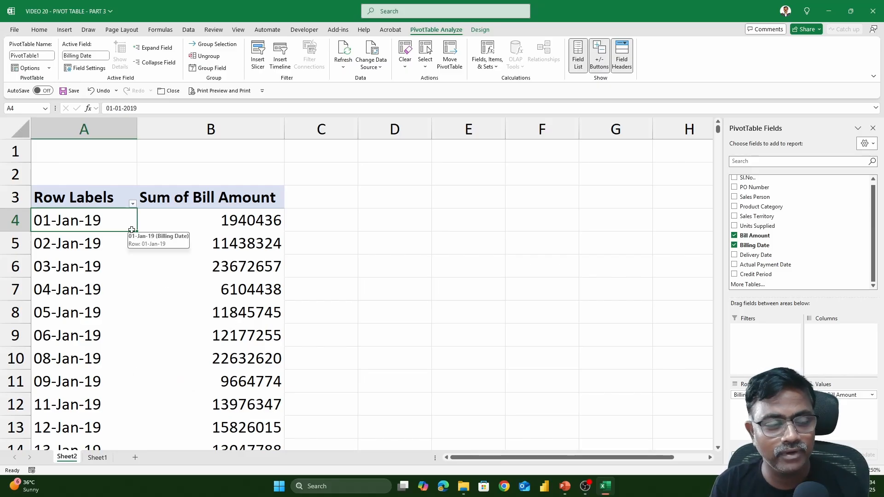
left_click(101, 243)
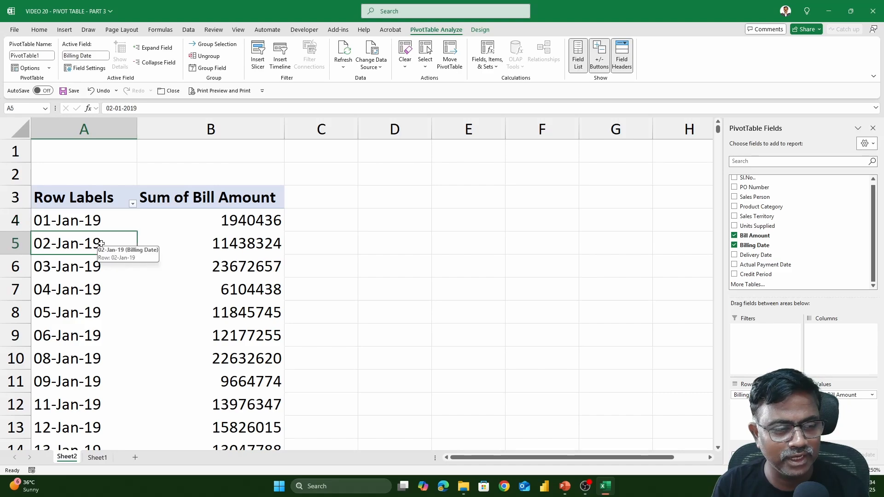
right_click(101, 244)
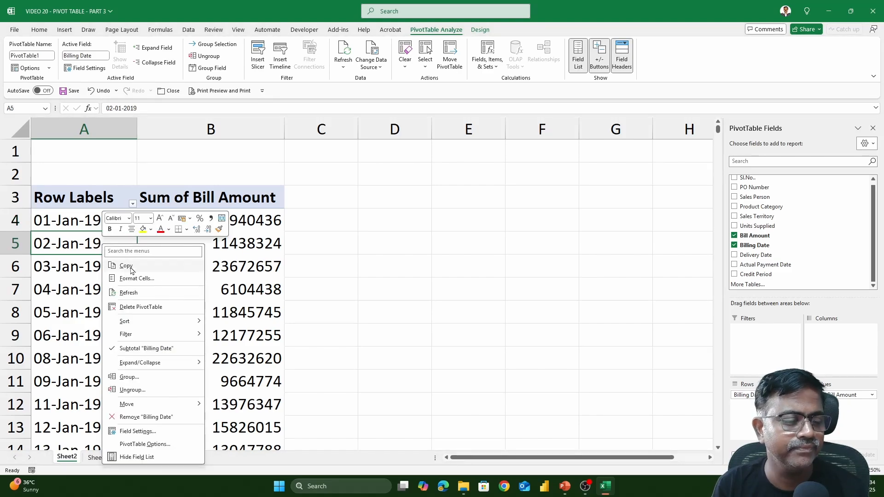
left_click(147, 377)
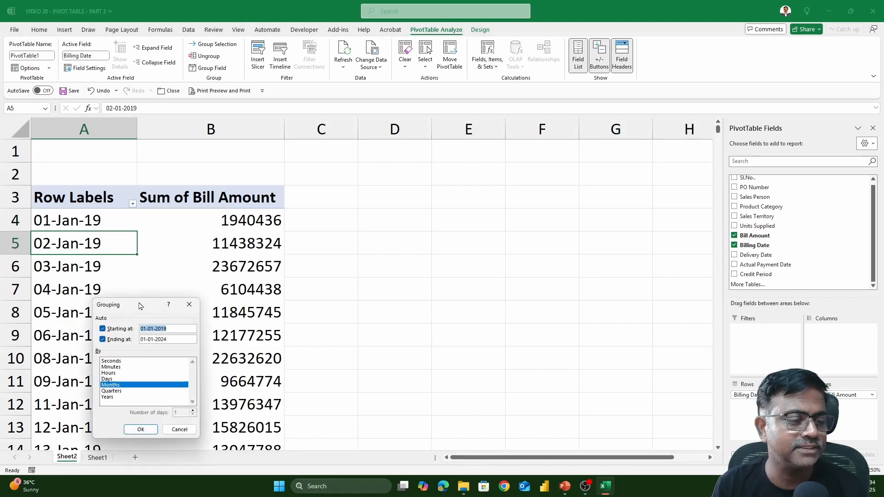
left_click_drag(143, 304, 508, 176)
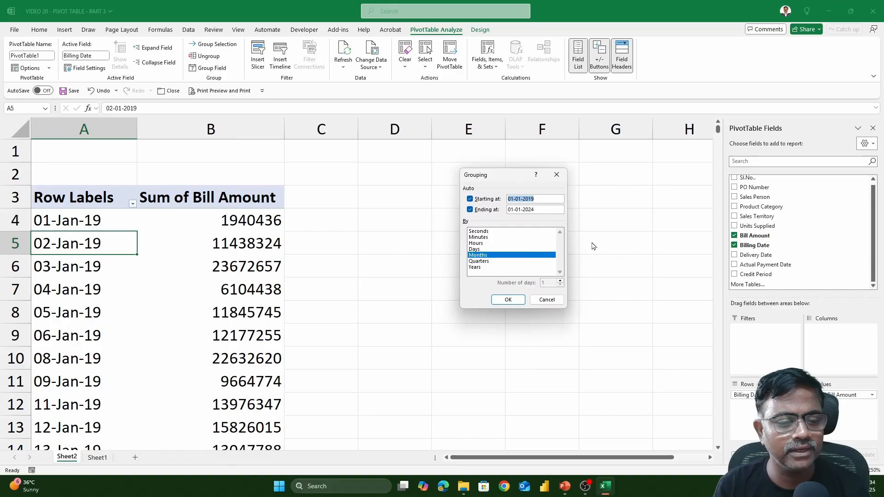
left_click(481, 256)
left_click(487, 256)
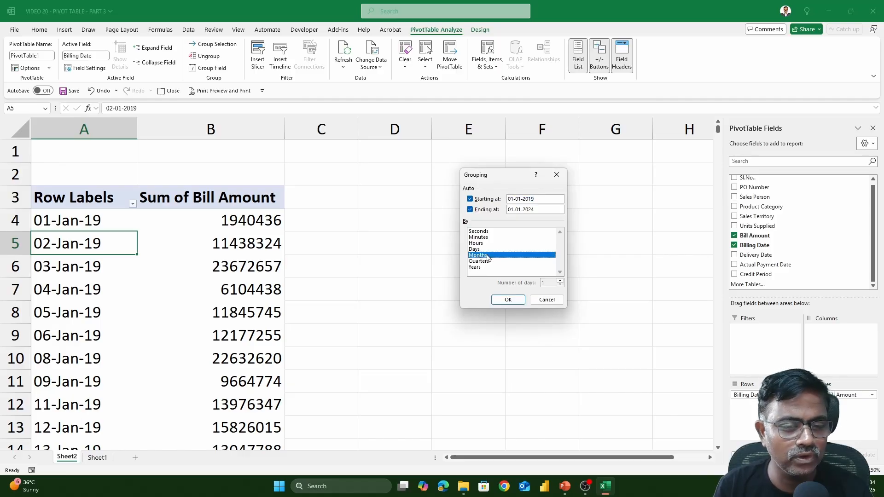
left_click(503, 300)
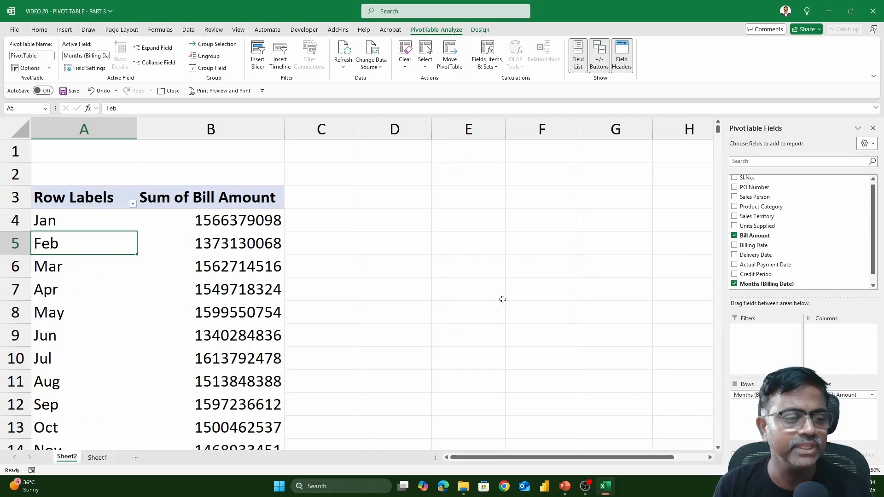
scroll(503, 299, "down", 3)
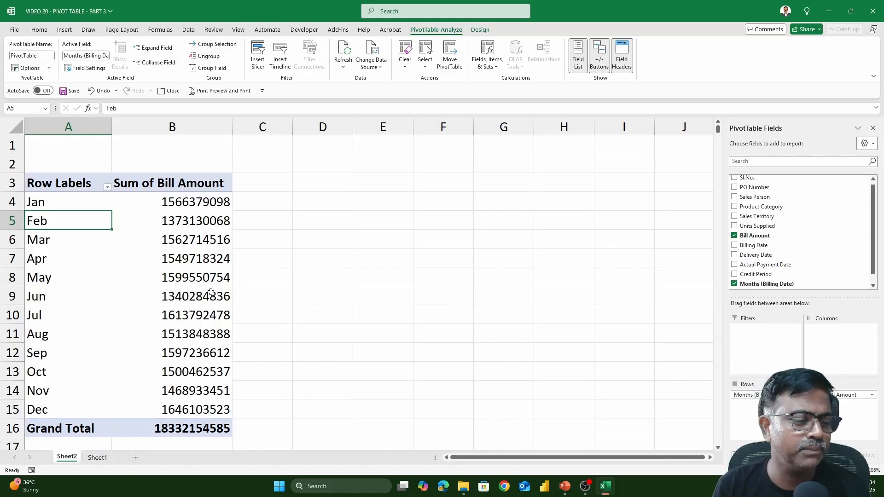
left_click(176, 203)
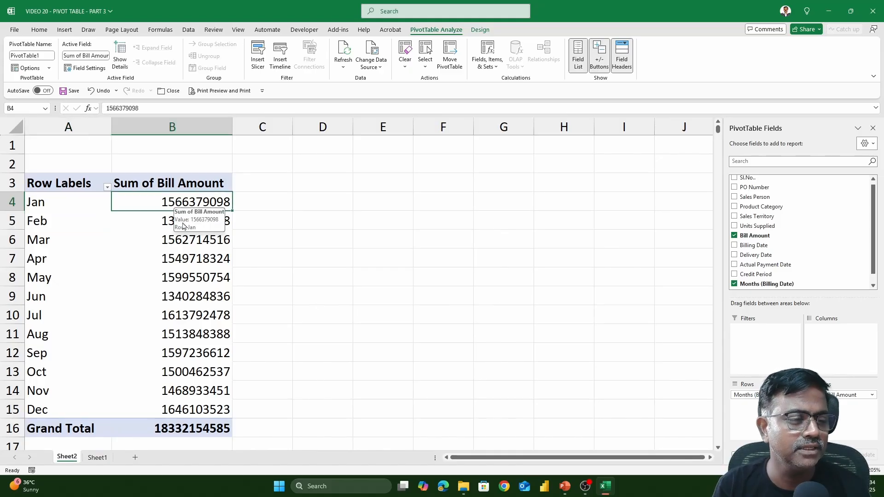
left_click(136, 226)
left_click(158, 241)
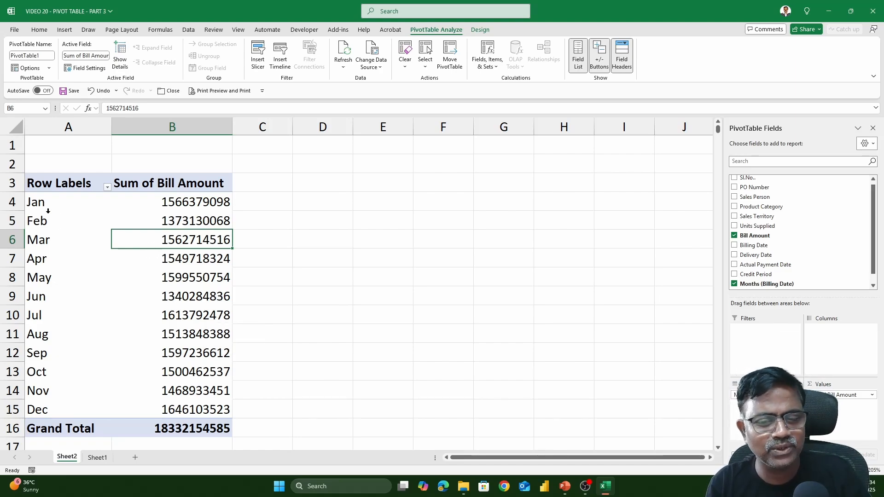
scroll(824, 233, "down", 1)
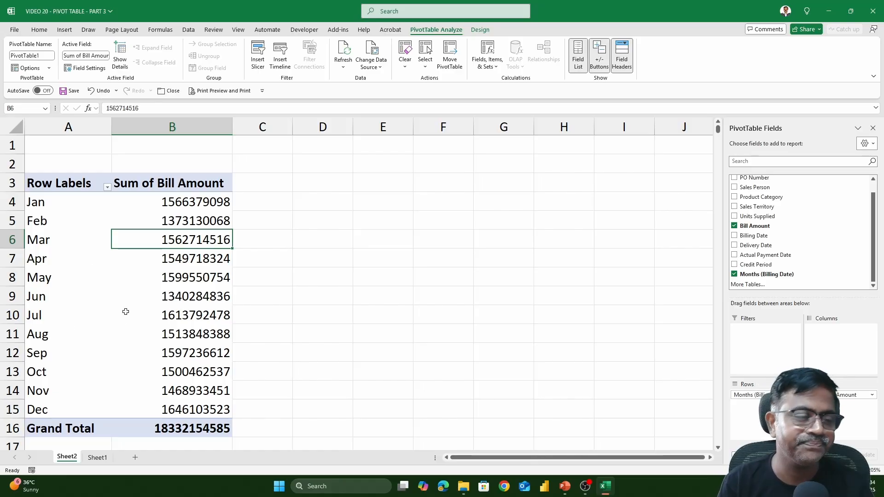
left_click(77, 223)
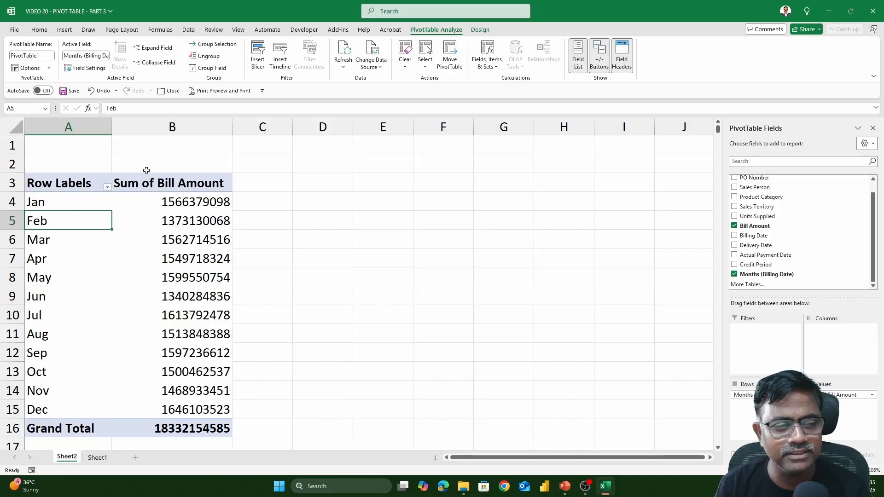
Step: Group billing dates by Months and Years, then move Years (Billing Date) to Columns
right_click(75, 225)
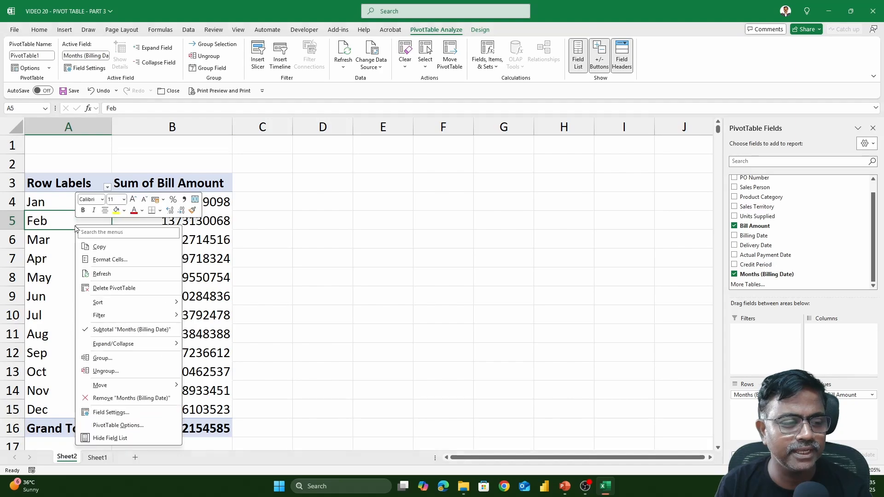
left_click(113, 359)
left_click_drag(116, 293, 477, 171)
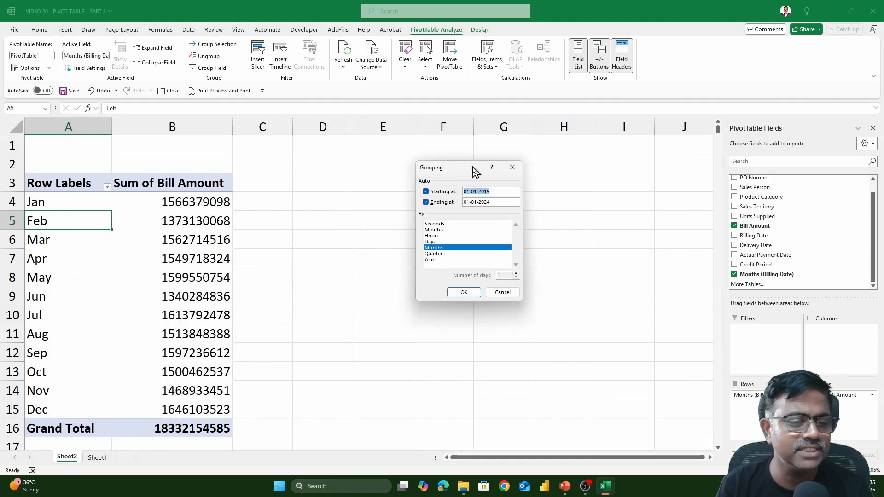
left_click(432, 260)
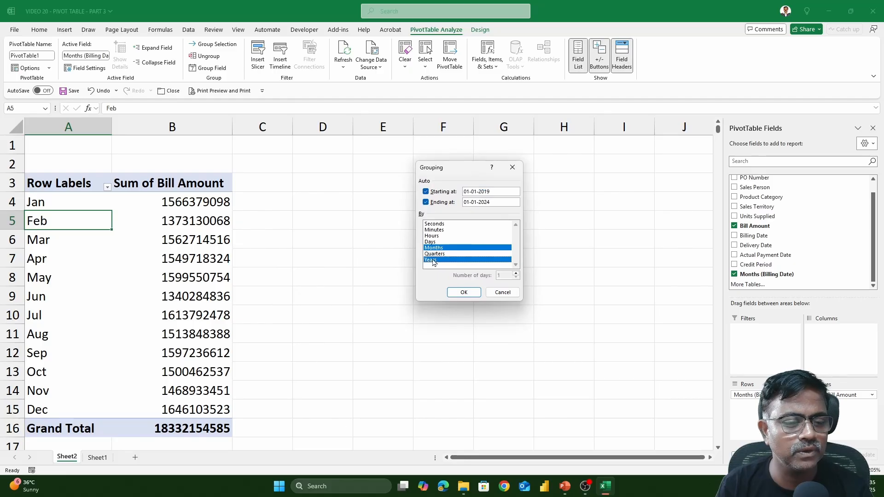
left_click(463, 293)
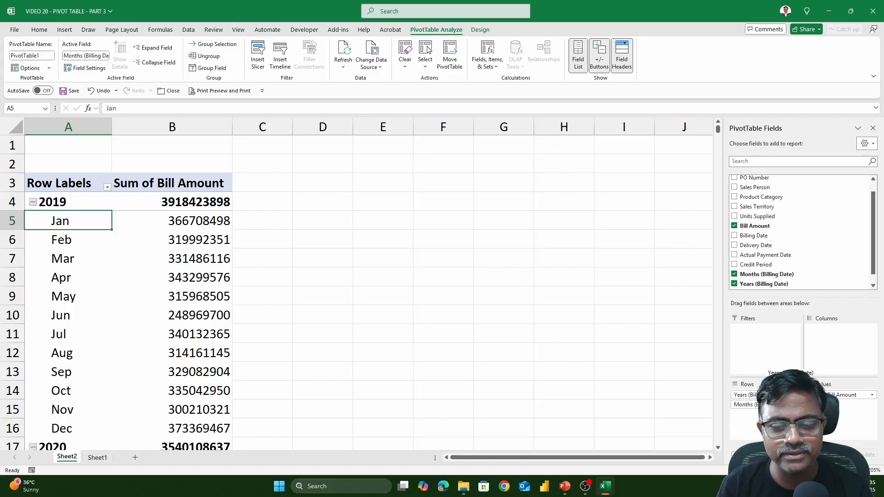
left_click_drag(785, 371, 842, 348)
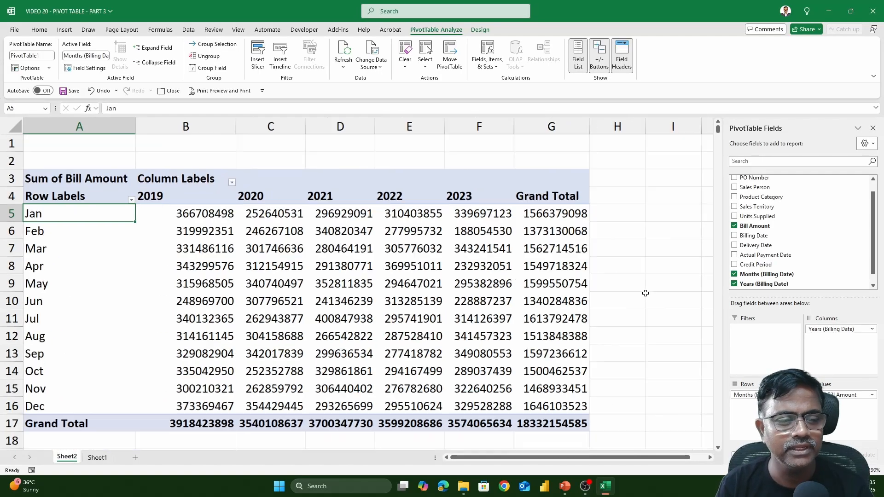
scroll(645, 293, "down", 2)
left_click_drag(51, 198, 63, 345)
left_click_drag(151, 200, 403, 199)
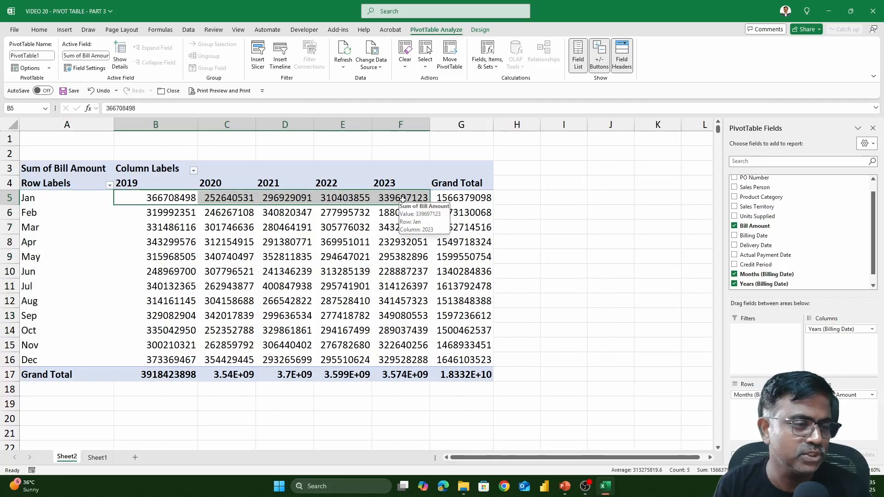
left_click(217, 197)
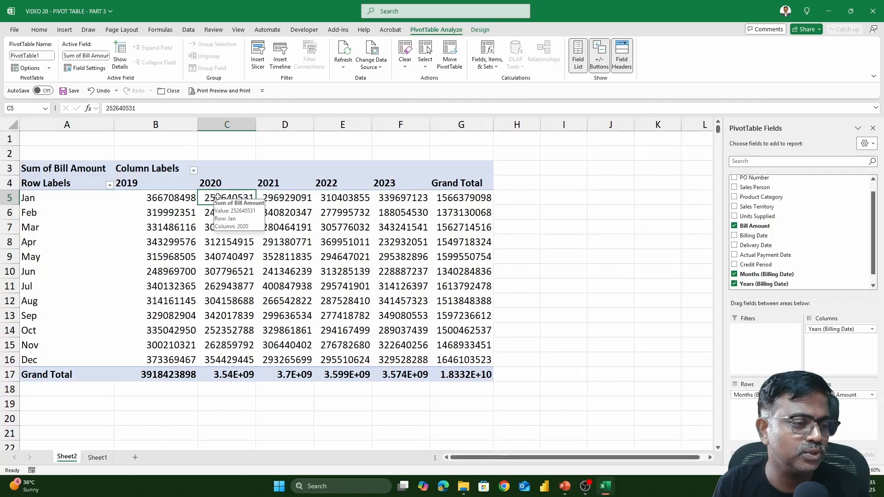
left_click(176, 197)
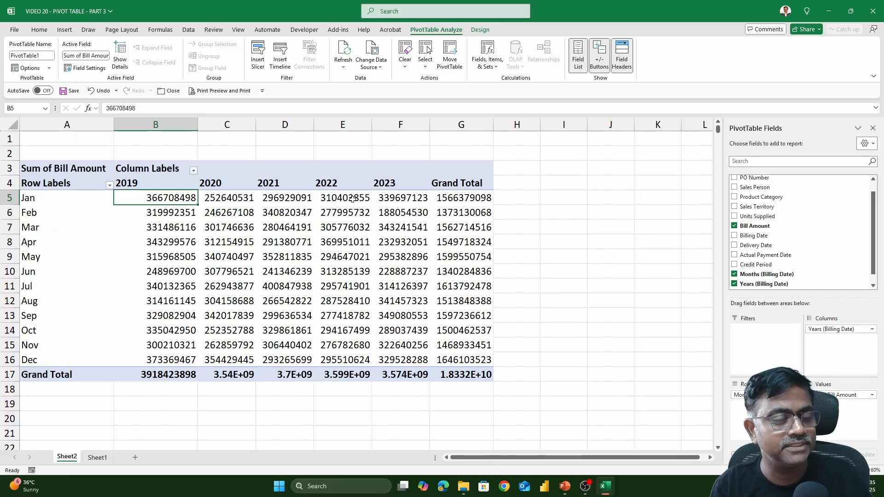
left_click(352, 199)
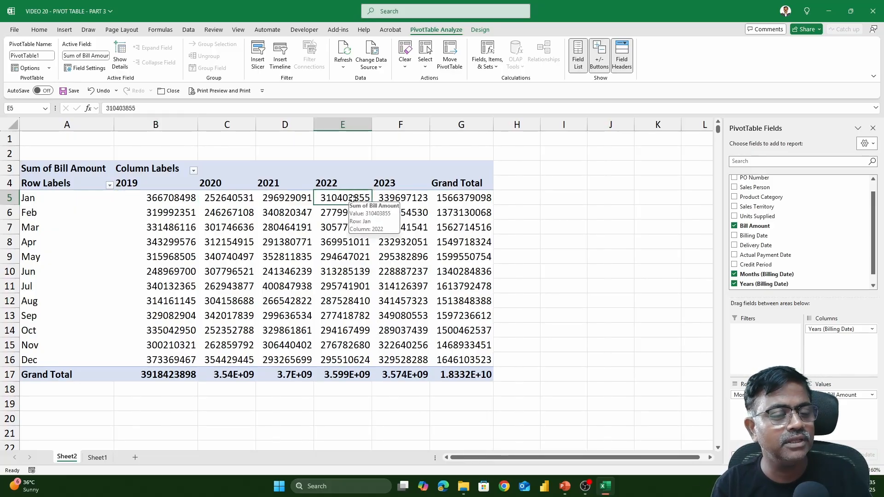
Step: Show values as % Difference From base field Years (Billing Date), base item (previous)
right_click(354, 201)
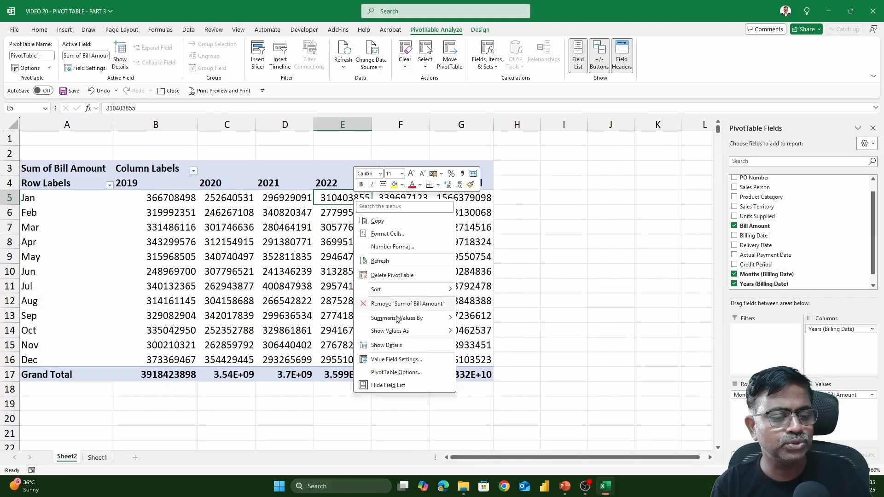
mouse_move(406, 331)
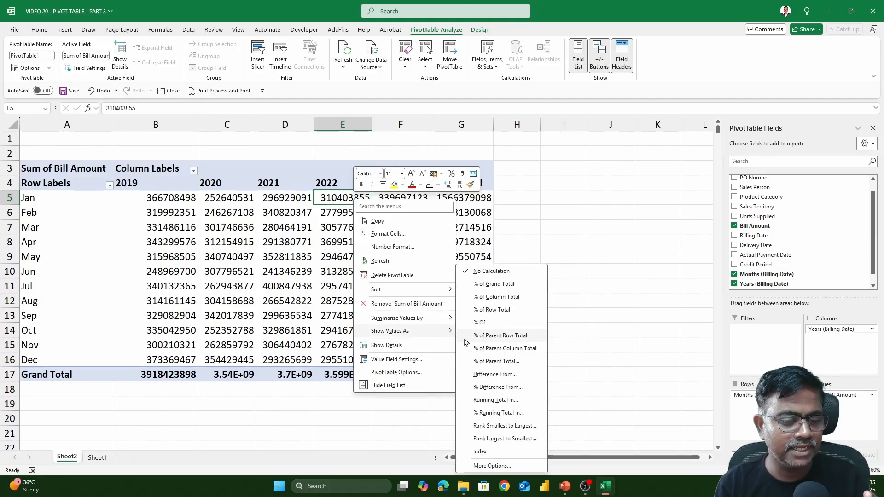
left_click(503, 388)
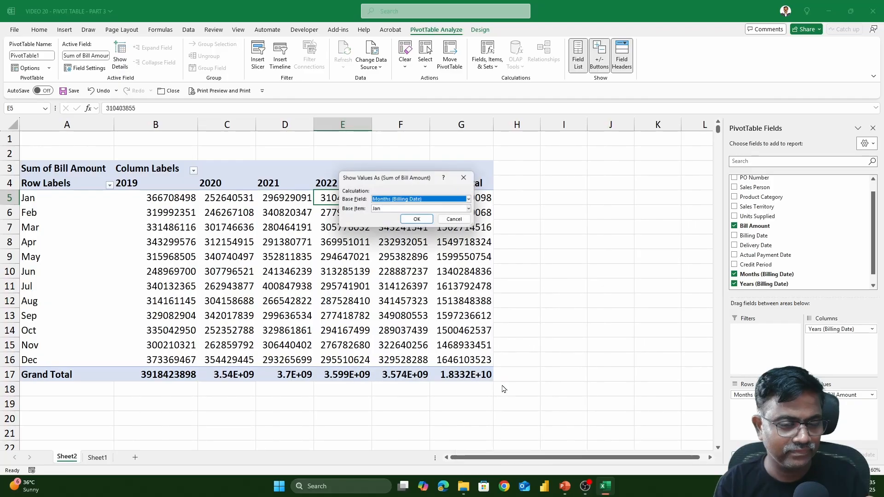
left_click_drag(409, 179, 582, 165)
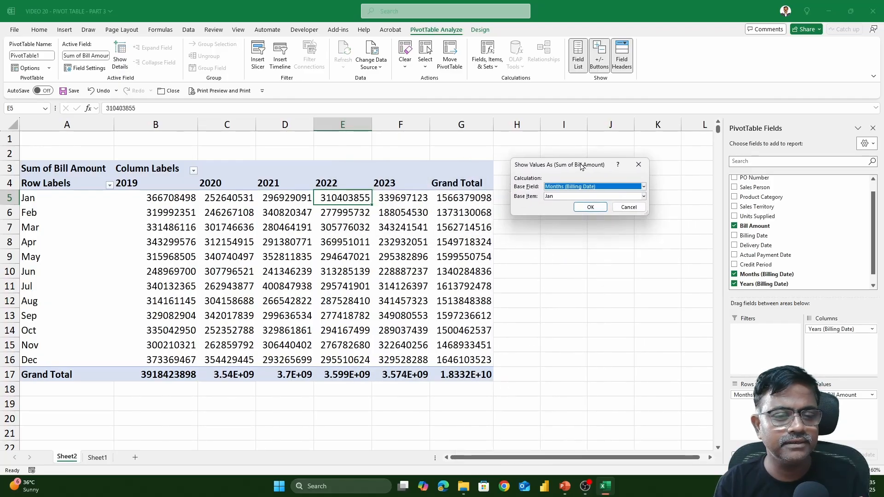
left_click(567, 188)
left_click(564, 206)
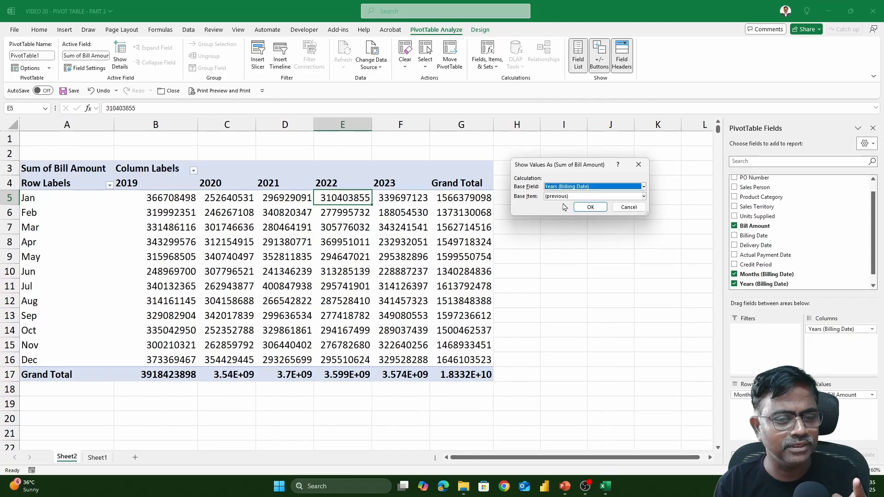
key("Tab")
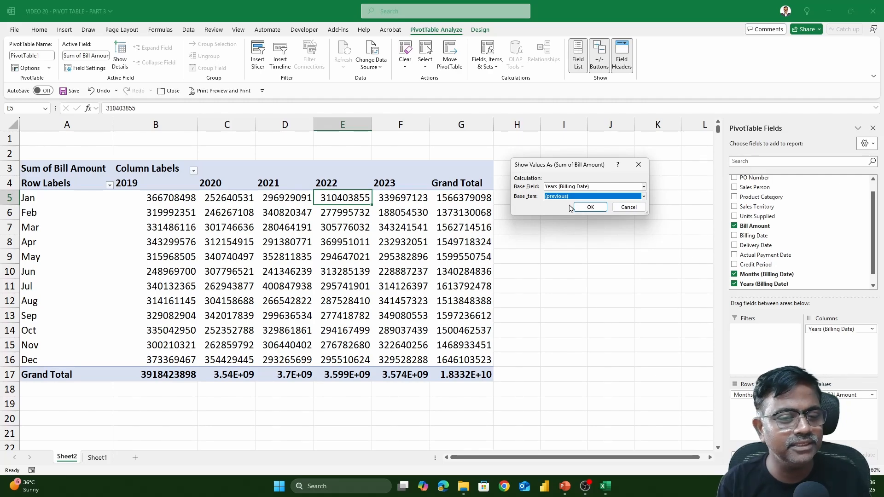
left_click(589, 208)
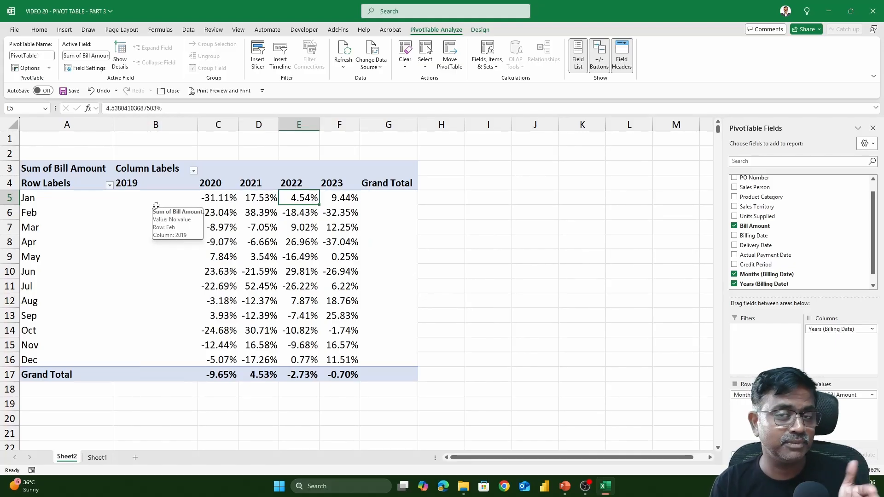
Step: Review the 2020 year-over-year percentage changes for January through June
left_click_drag(156, 198, 156, 361)
left_click(223, 199)
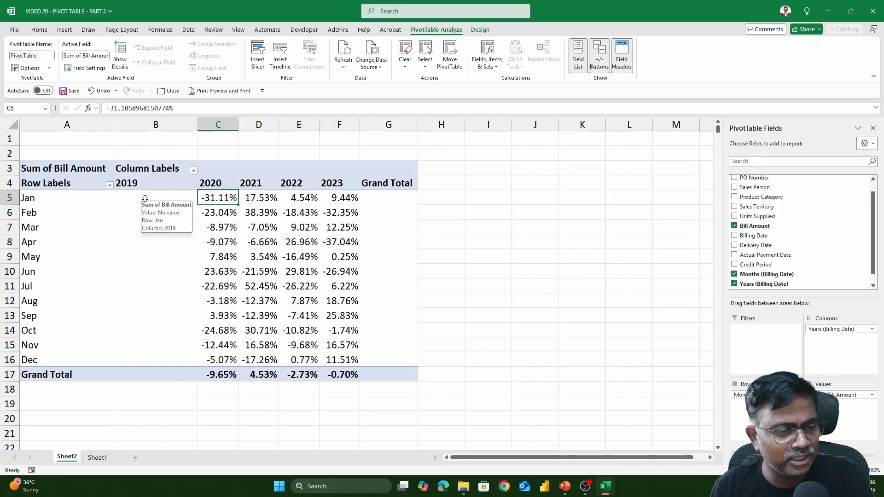
mouse_move(222, 198)
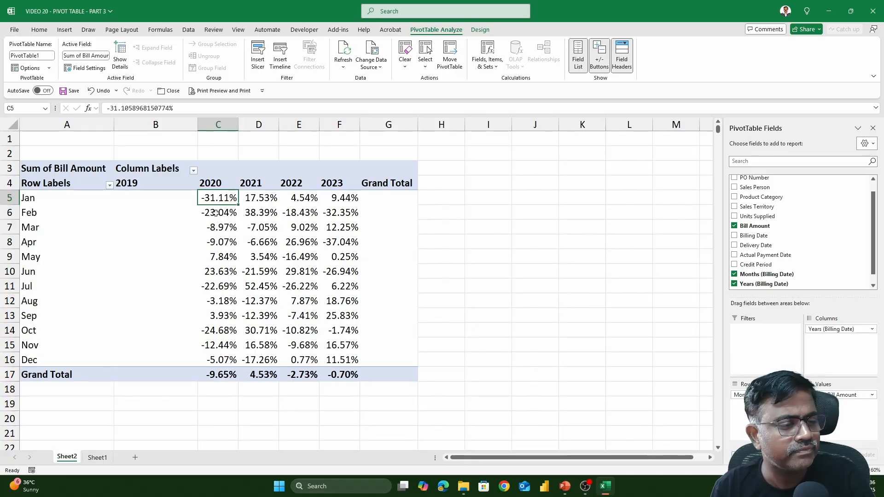
left_click(217, 227)
left_click(218, 256)
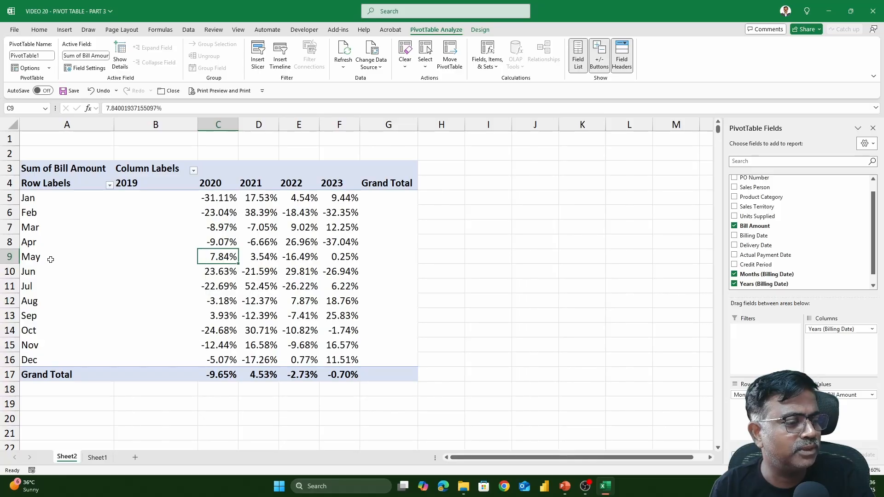
left_click_drag(42, 259, 226, 256)
left_click(226, 257)
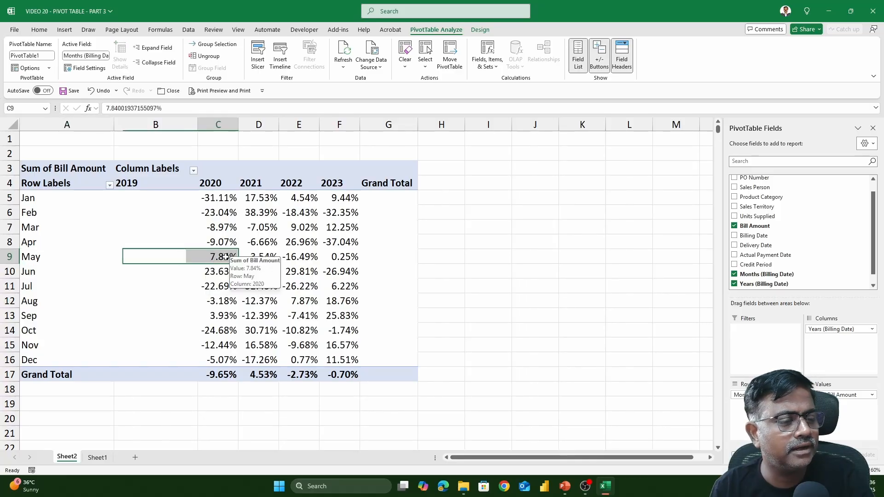
left_click(225, 257)
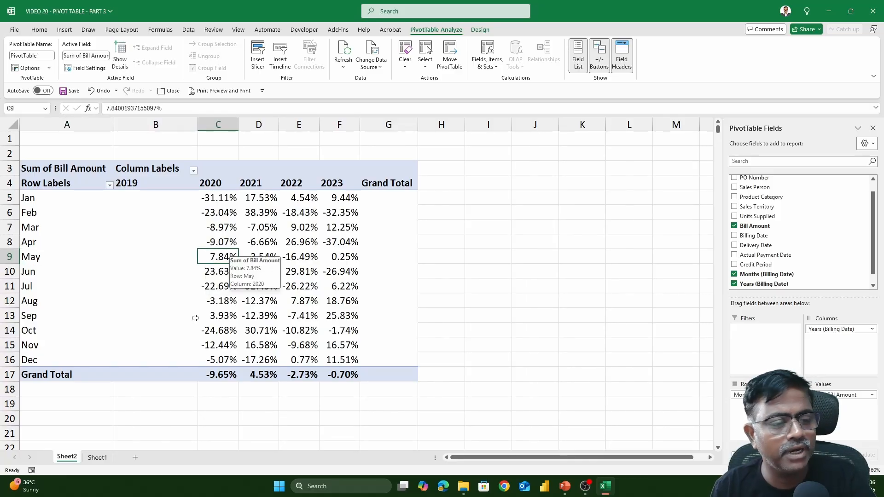
left_click(221, 272)
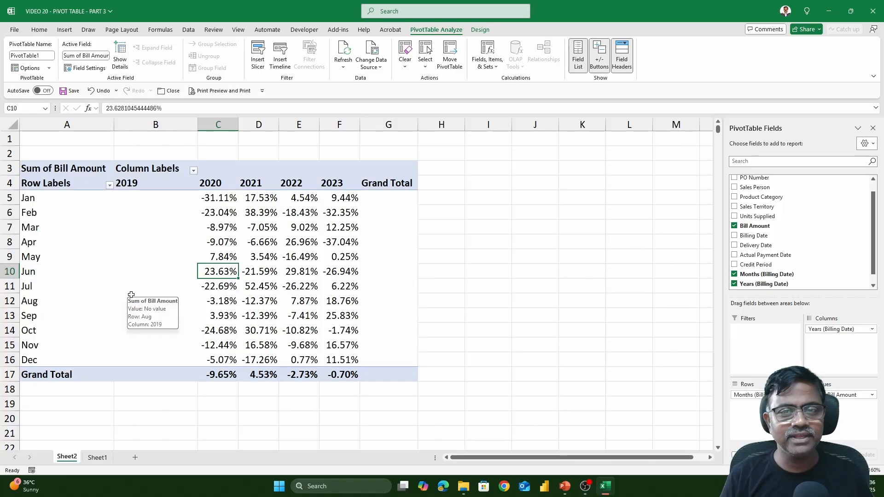
Step: Switch the values back to plain Sum of Bill Amount
right_click(249, 211)
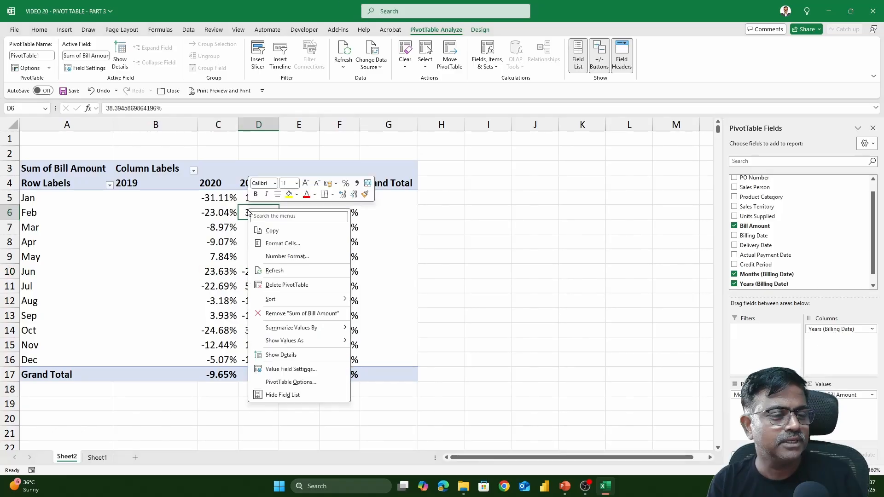
mouse_move(311, 341)
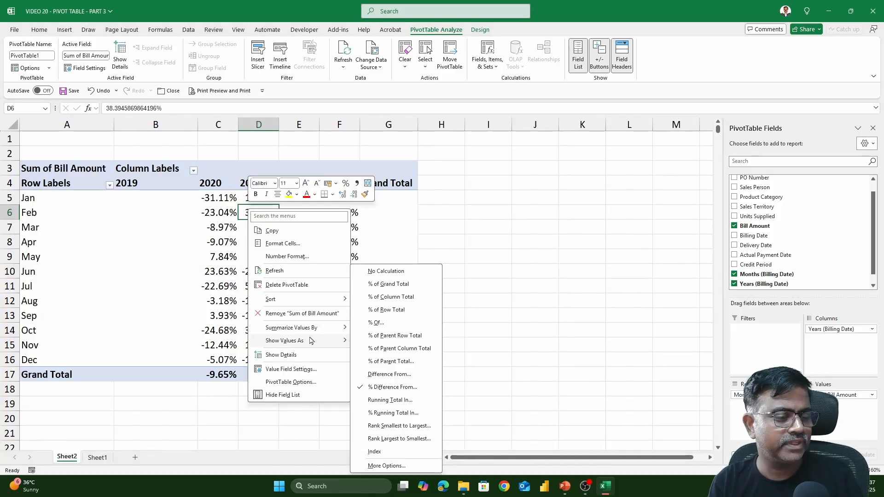
left_click(385, 271)
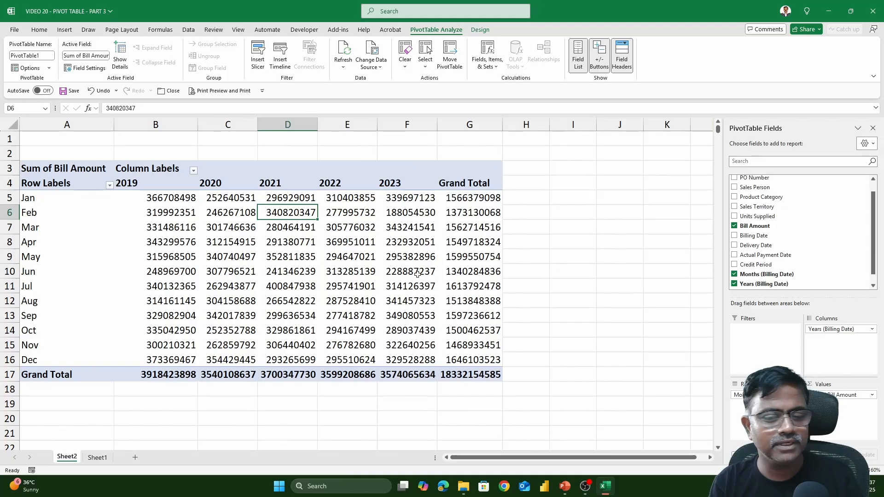
Step: Ungroup the month and year grouping of the billing dates
left_click(49, 215)
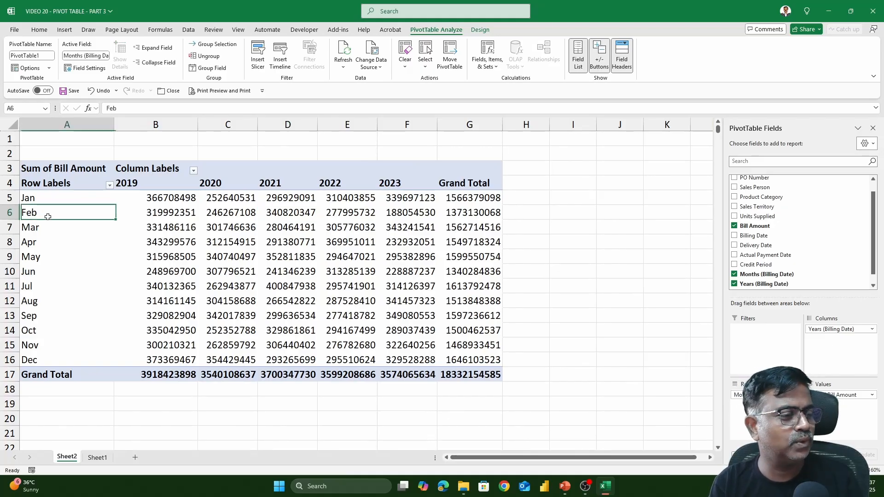
right_click(53, 213)
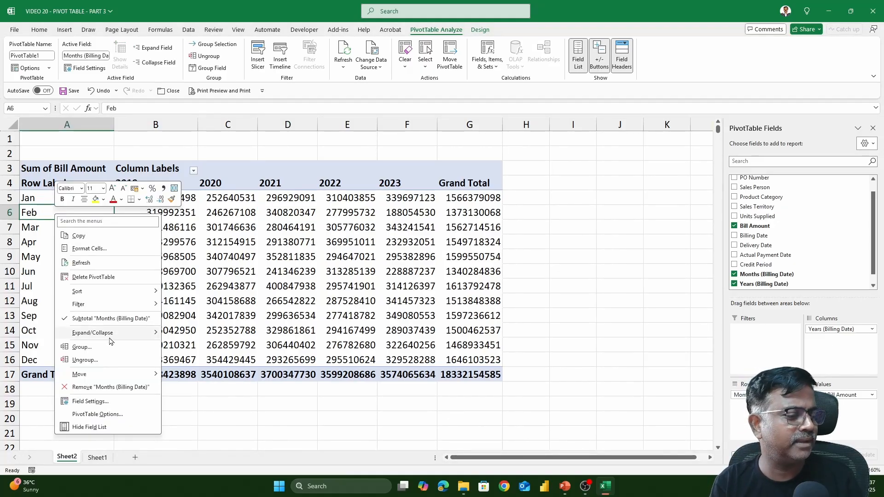
left_click(110, 362)
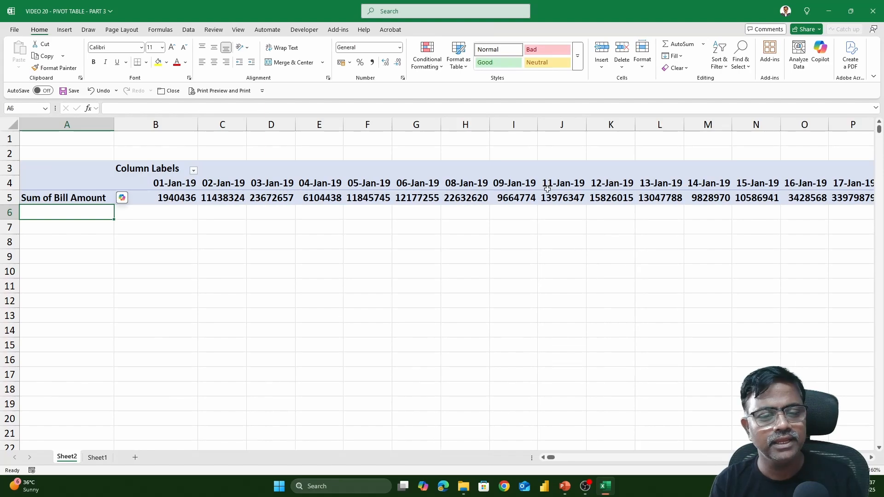
Step: Remove Billing Date and Bill Amount from the PivotTable fields
left_click(528, 184)
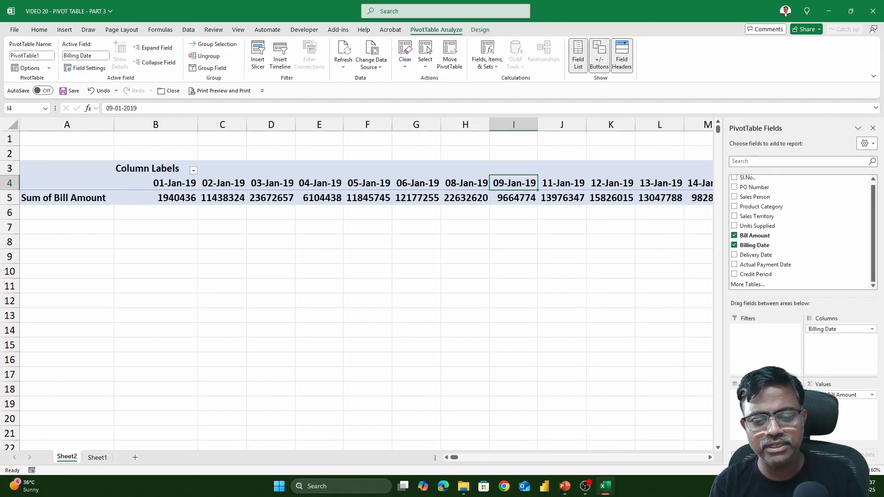
left_click_drag(737, 414, 741, 409)
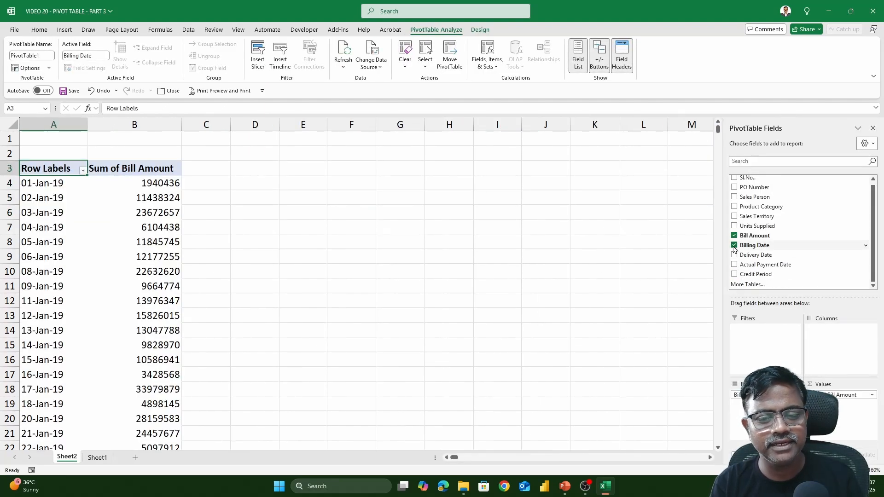
left_click(734, 245)
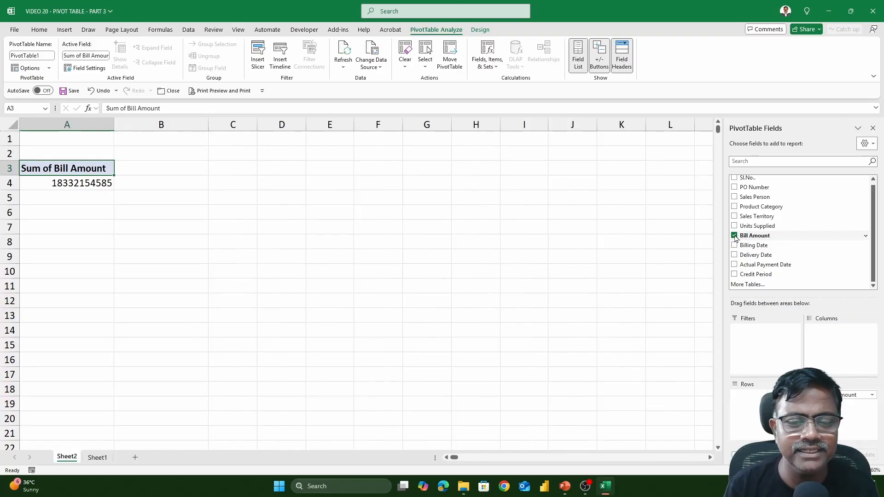
left_click(734, 236)
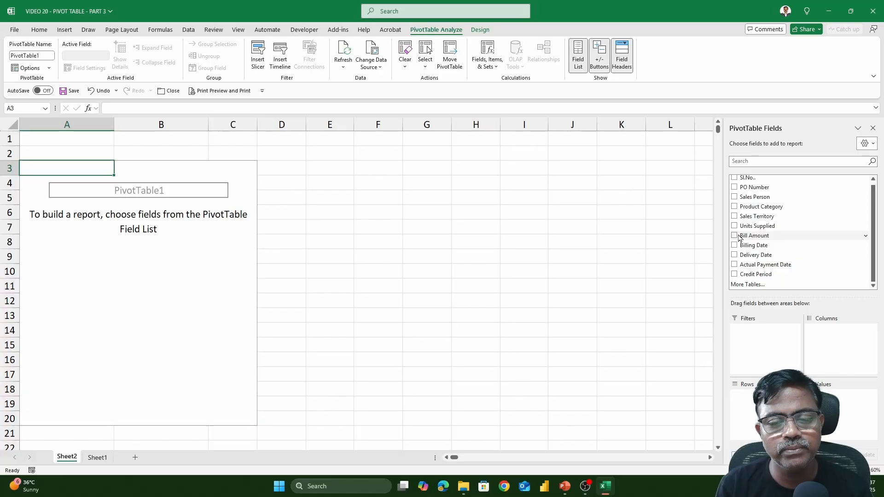
Step: Add Units Supplied to the Rows area, listing values 100, 101, 102 upward
left_click(756, 228)
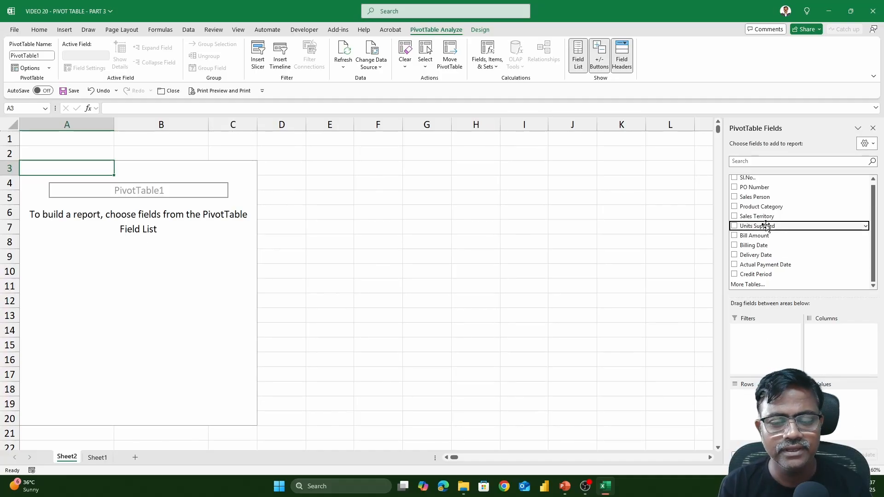
left_click_drag(765, 225, 748, 397)
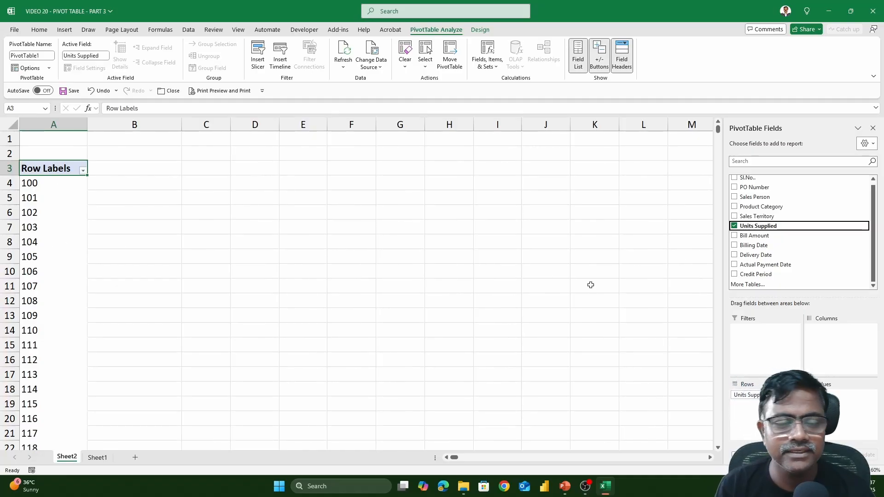
left_click(66, 185)
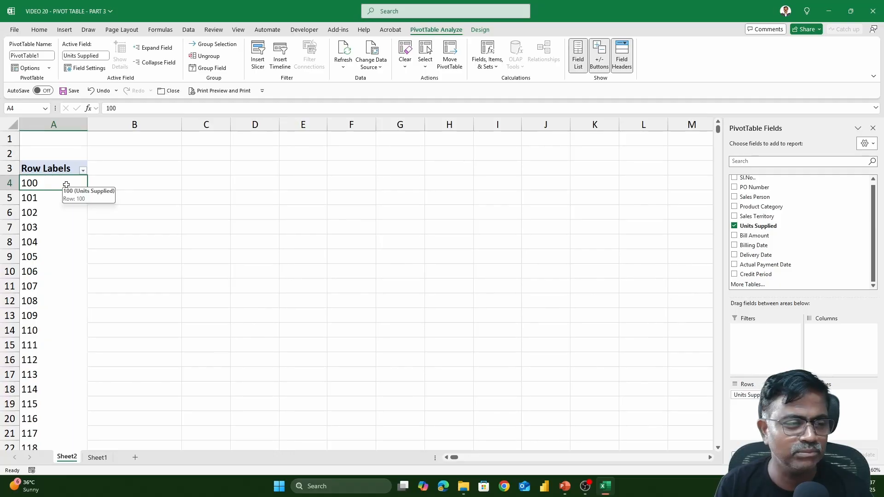
Step: Group Units Supplied starting at 100, ending at 1000, by 200
right_click(66, 185)
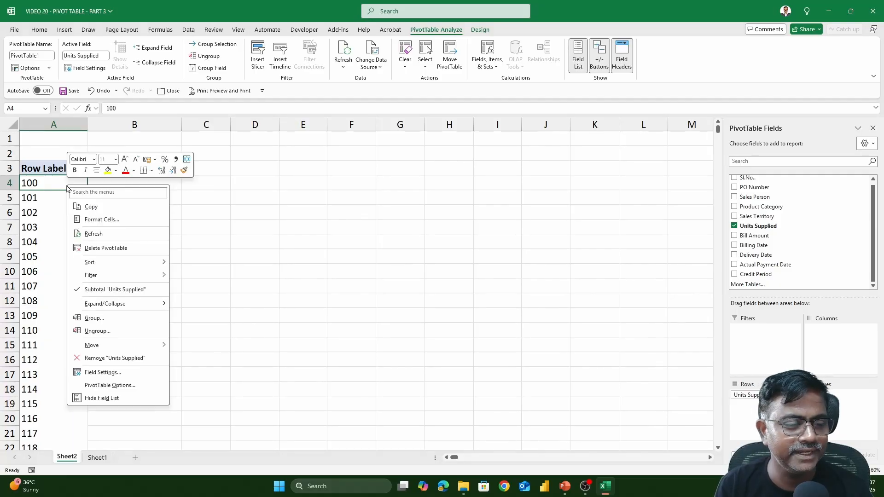
left_click(109, 320)
left_click_drag(103, 284, 541, 167)
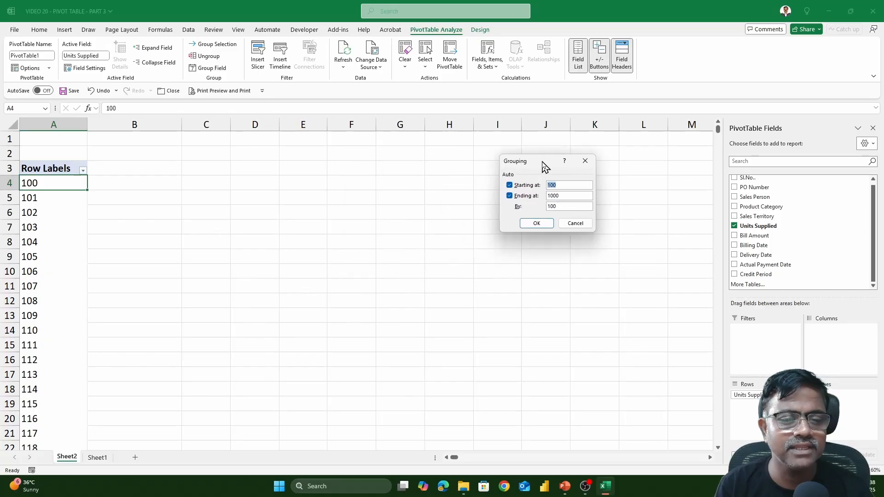
left_click(569, 188)
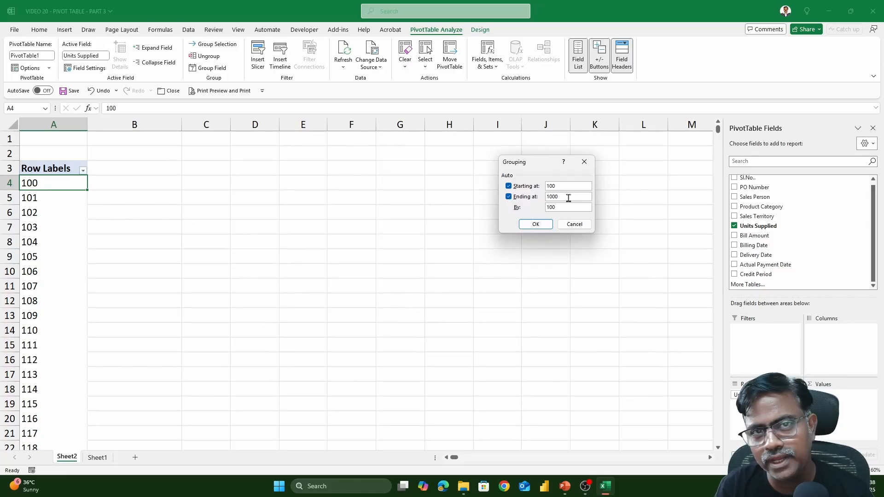
left_click(569, 198)
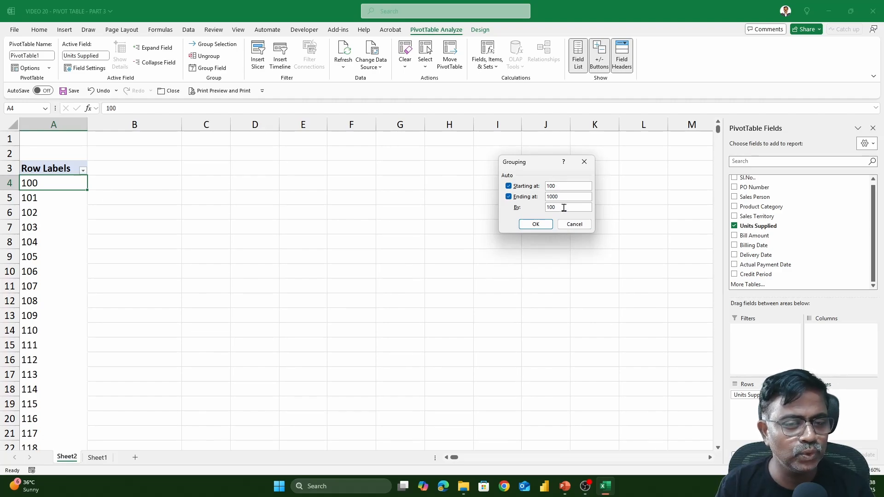
left_click_drag(557, 207, 547, 213)
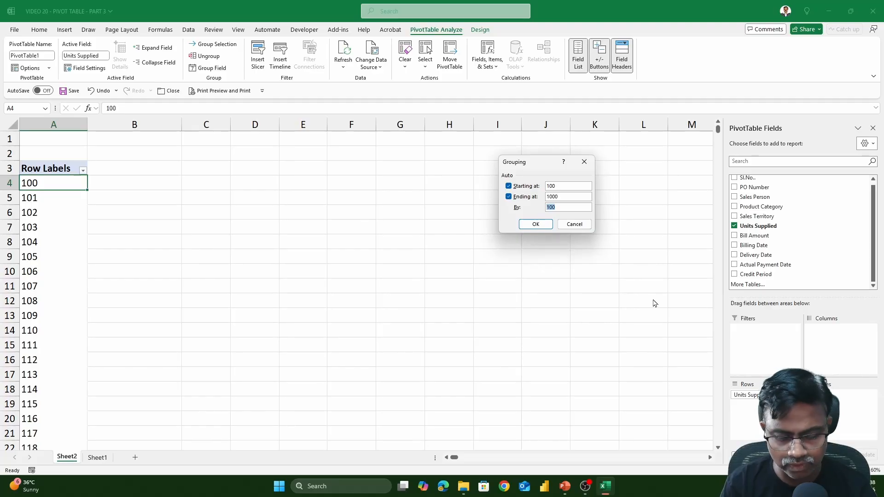
type("200")
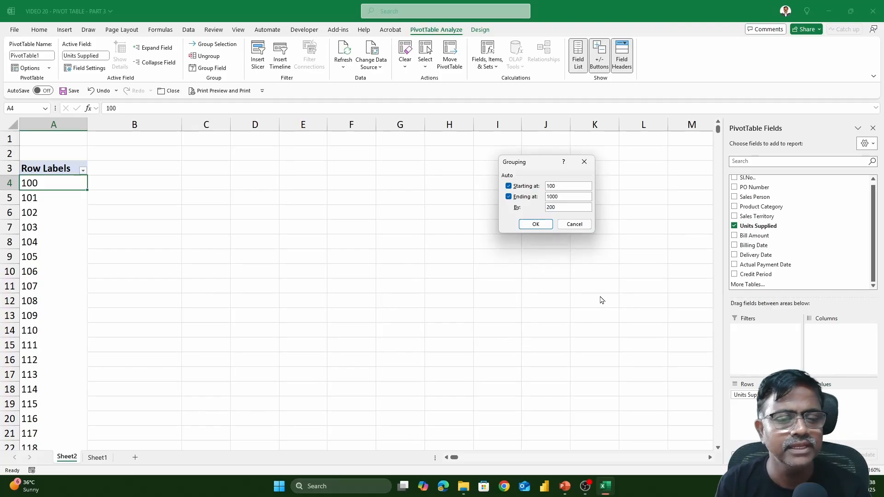
left_click(535, 224)
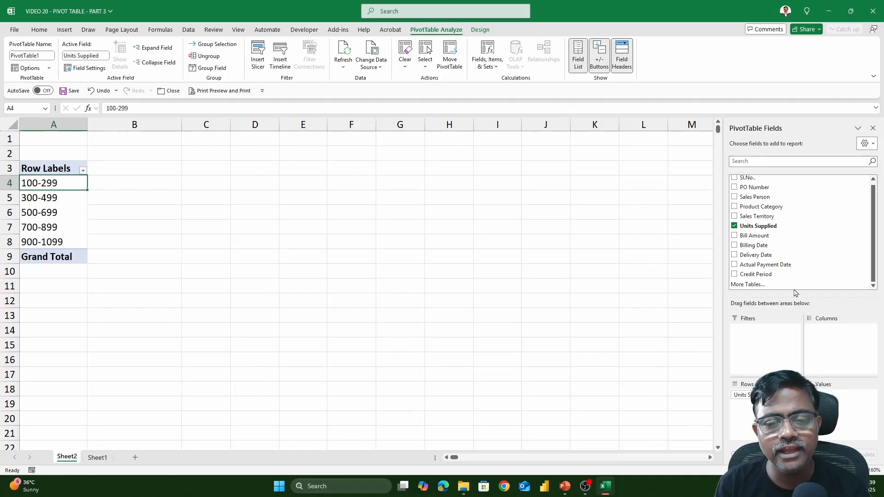
left_click_drag(766, 226, 840, 411)
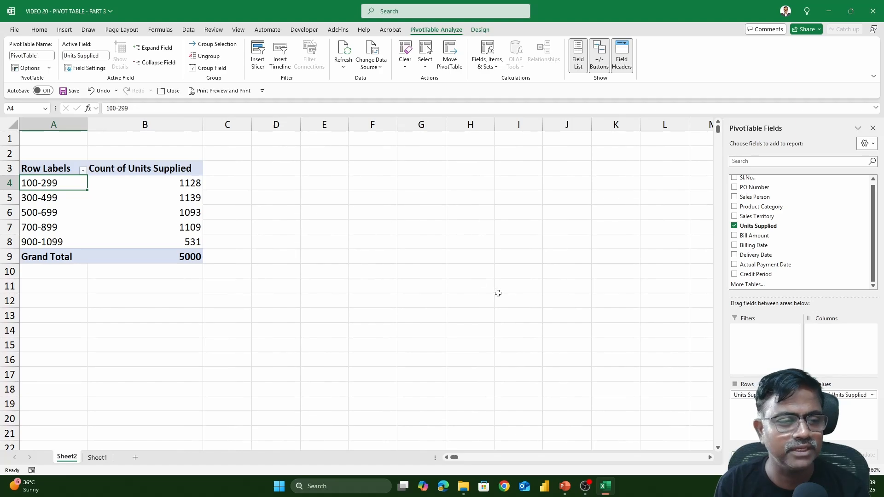
left_click(187, 182)
left_click(191, 200)
left_click(191, 211)
left_click(193, 227)
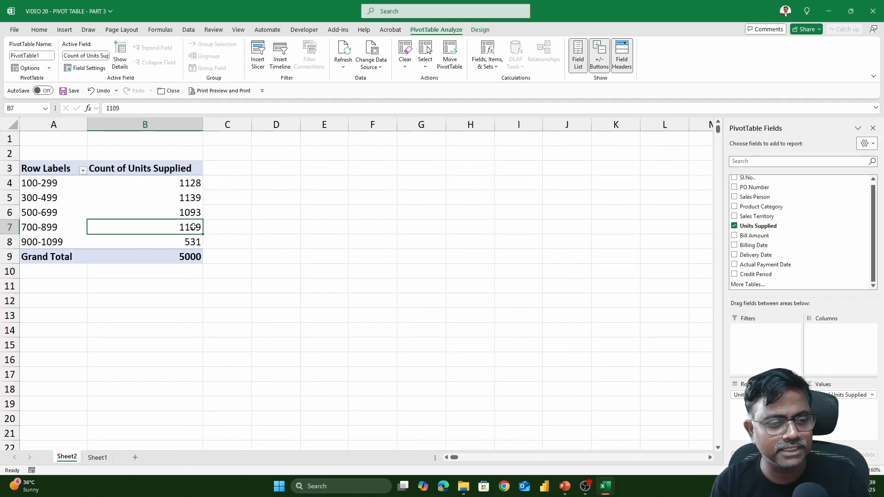
left_click(65, 31)
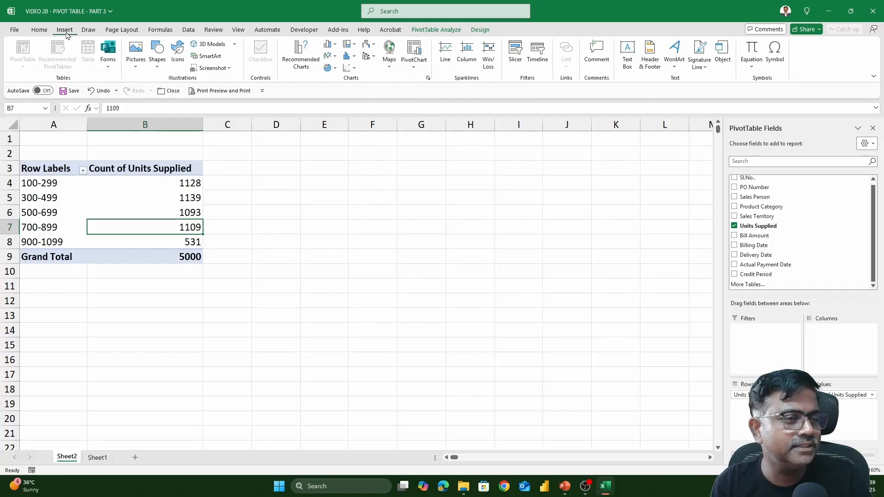
left_click(300, 57)
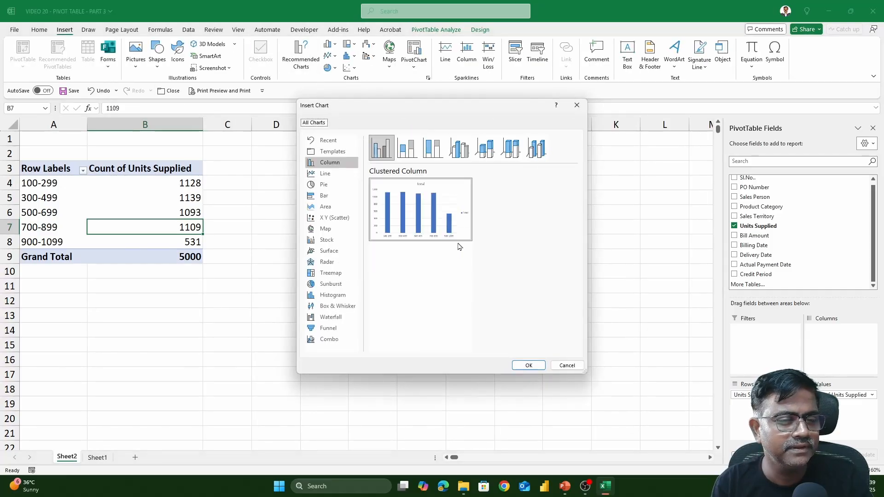
left_click(529, 366)
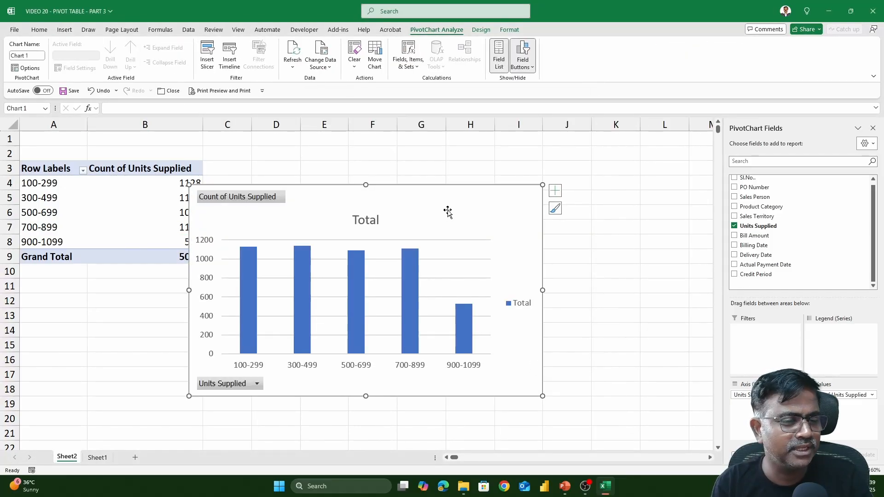
left_click_drag(447, 211, 497, 172)
left_click(188, 183)
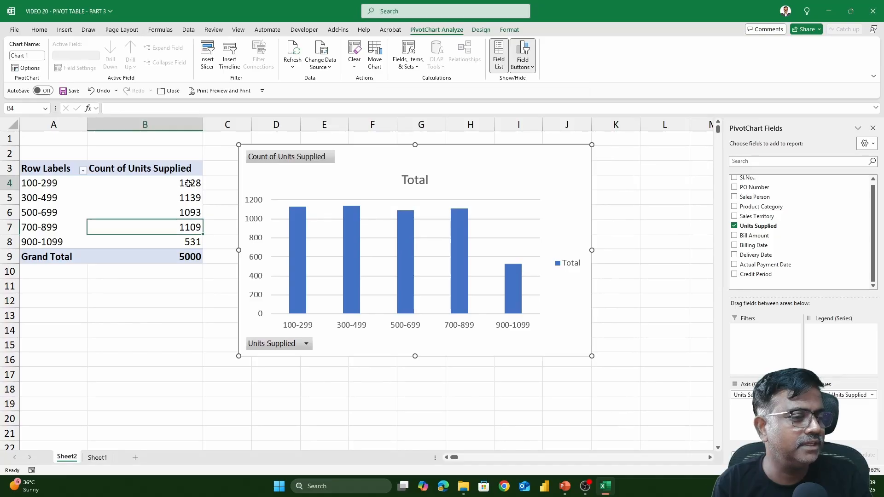
right_click(188, 183)
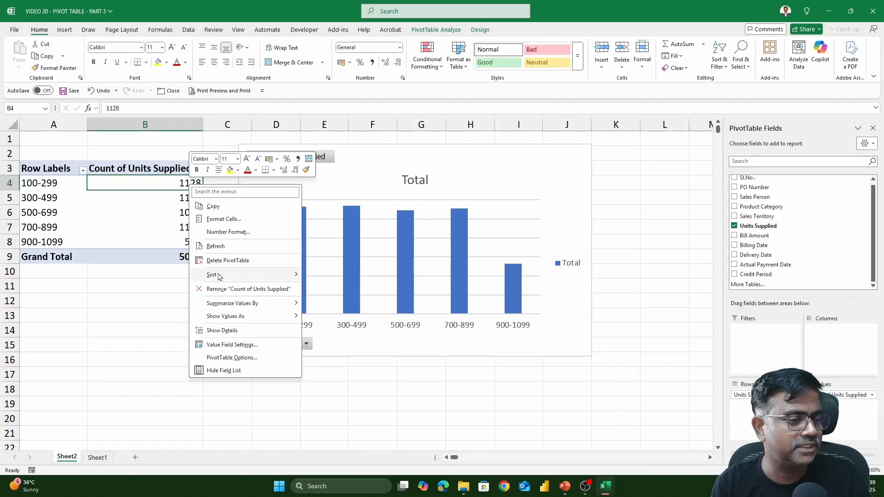
mouse_move(219, 276)
left_click(361, 290)
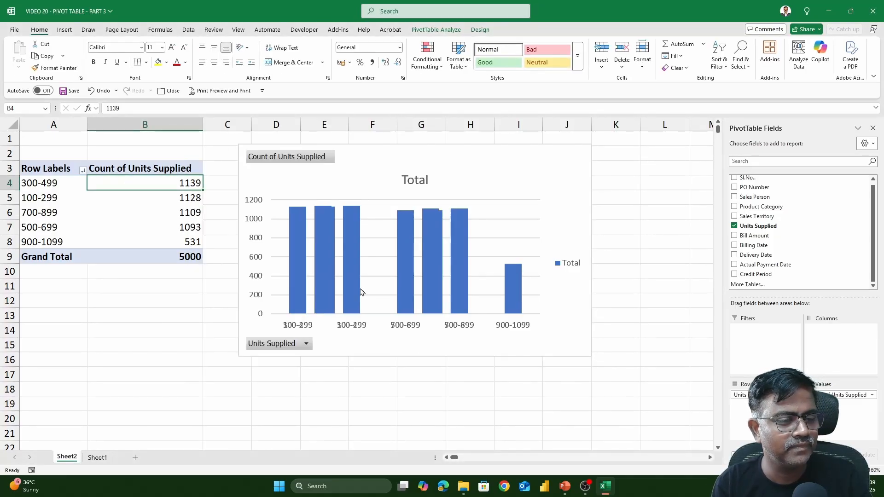
left_click(570, 271)
key("Delete")
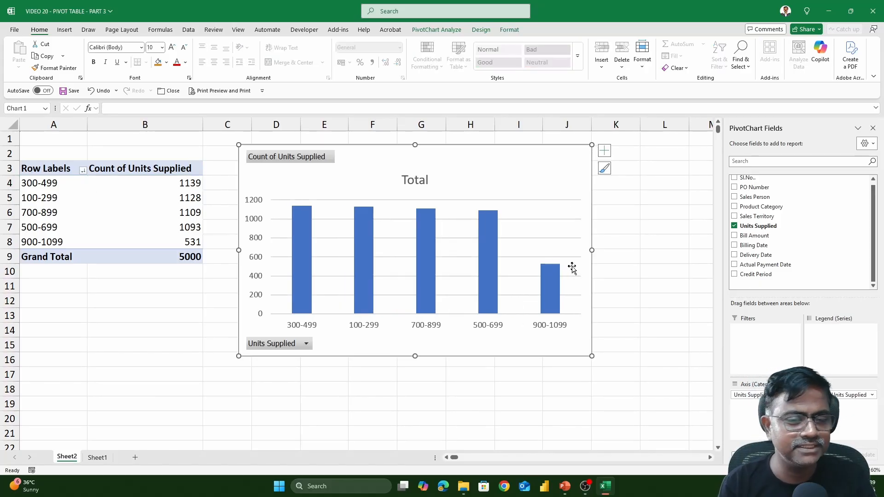
left_click(542, 237)
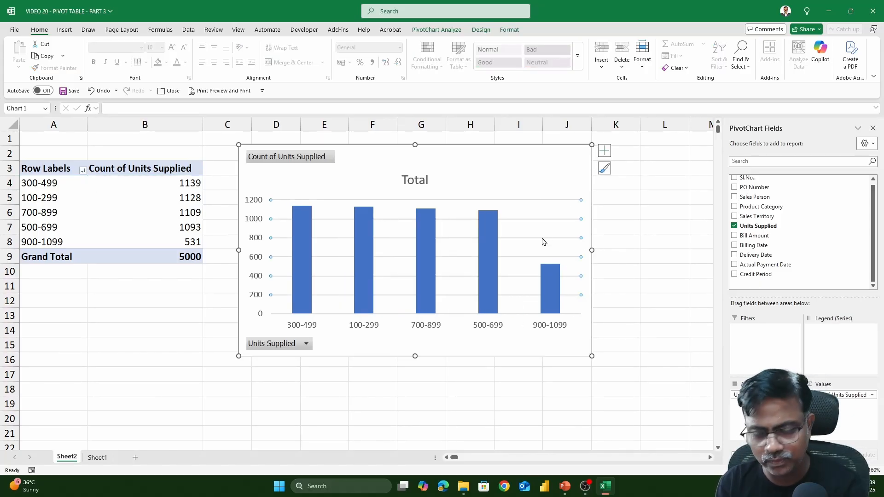
key("Delete")
left_click(255, 237)
key("Delete")
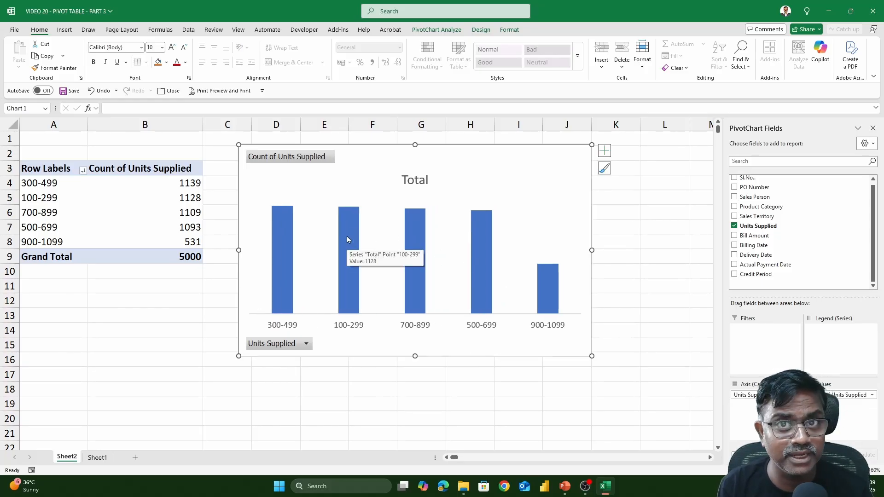
Step: Set the column series Gap Width to 0% so the chart columns touch
right_click(355, 225)
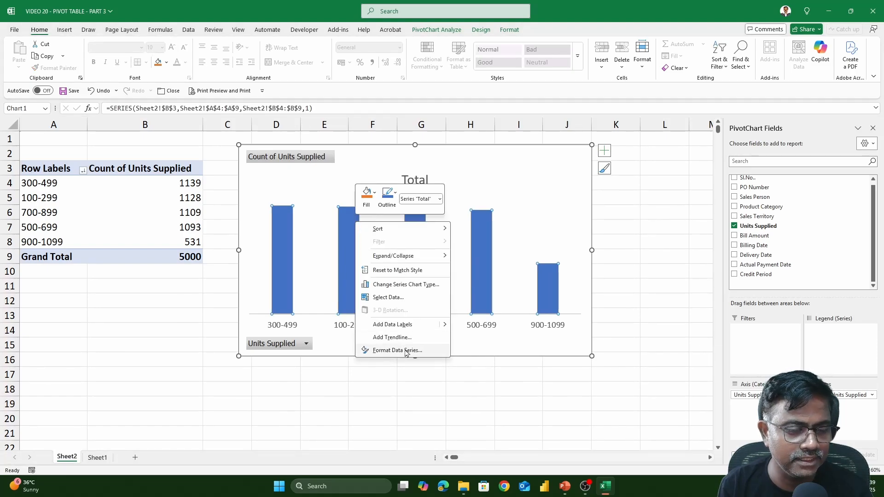
left_click(397, 351)
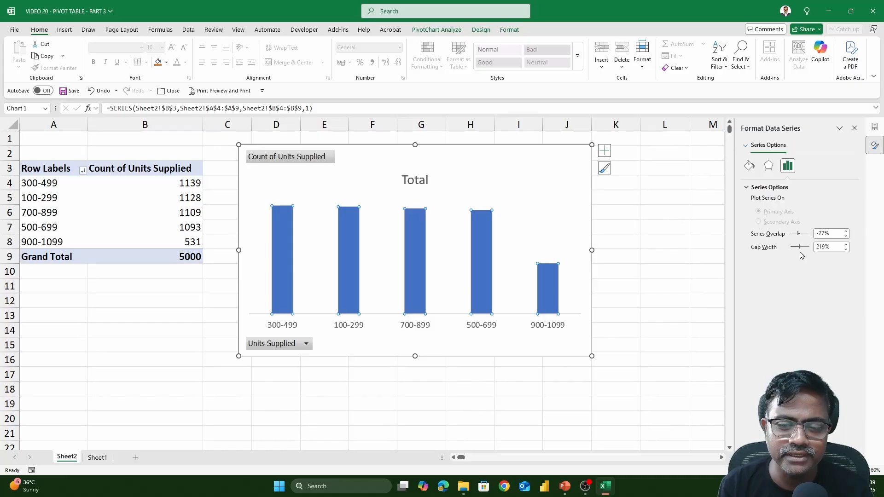
left_click_drag(799, 247, 790, 248)
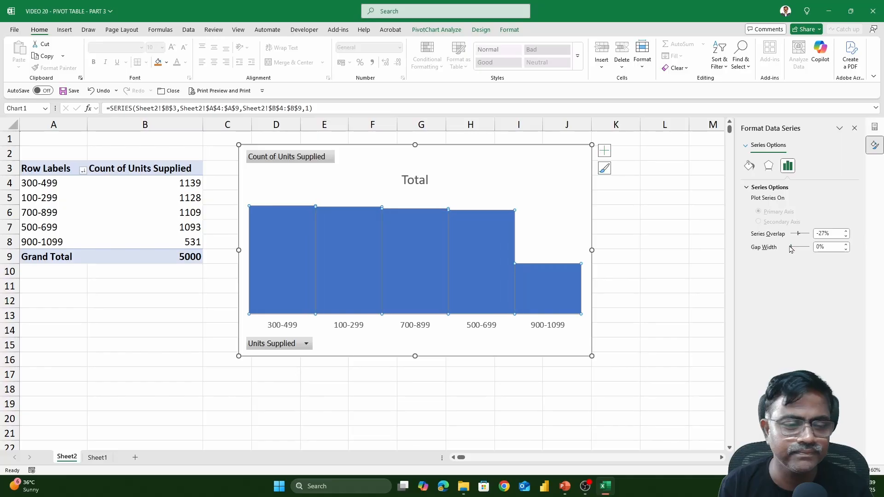
left_click(609, 212)
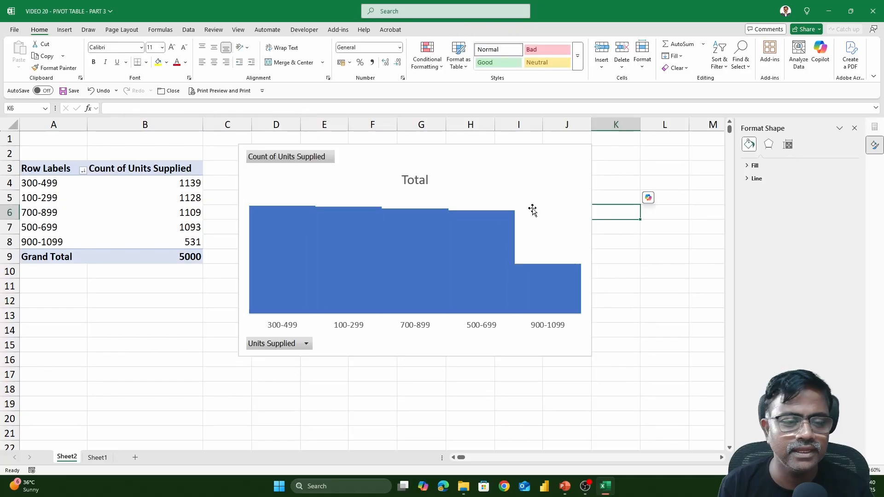
Step: Give the chart columns white shape outlines
left_click(463, 224)
left_click(509, 31)
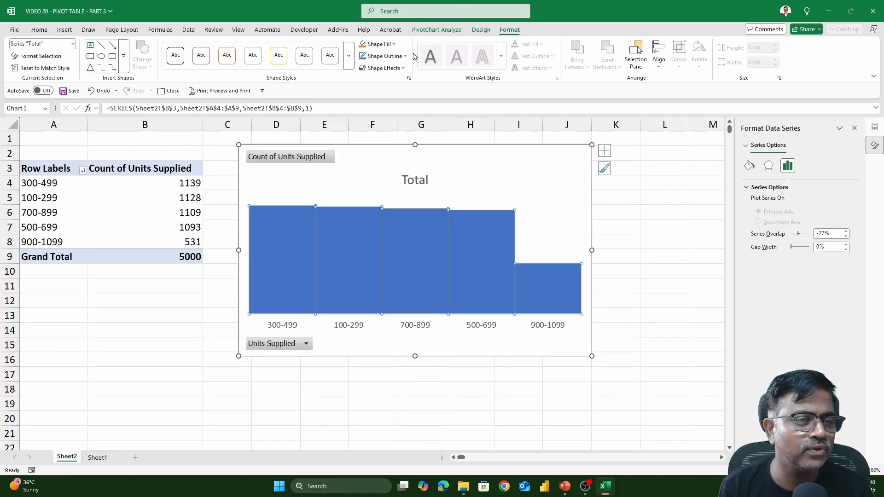
left_click(380, 55)
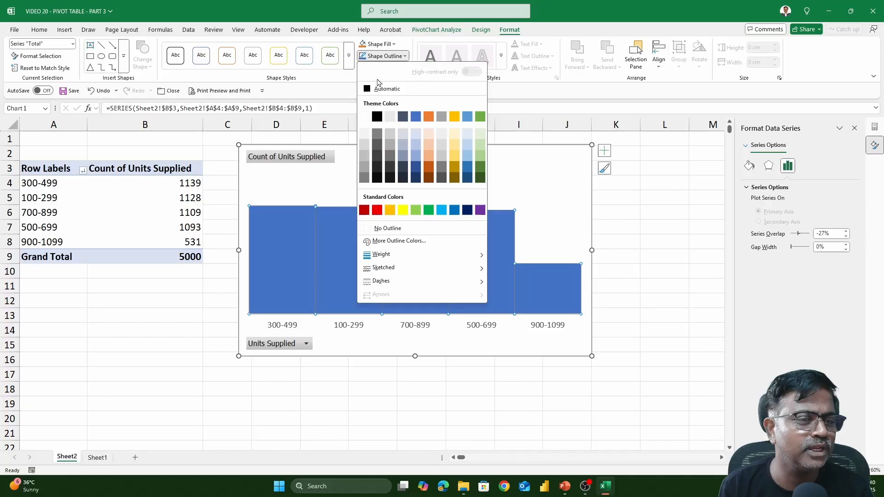
left_click(368, 116)
left_click(634, 240)
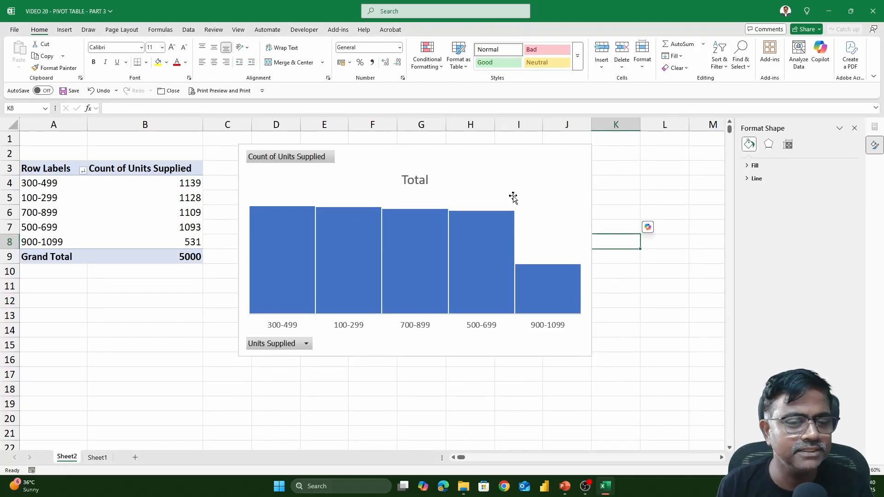
Step: Add data labels to the columns and move the 'Total' title toward the top-right
left_click(529, 168)
left_click(604, 150)
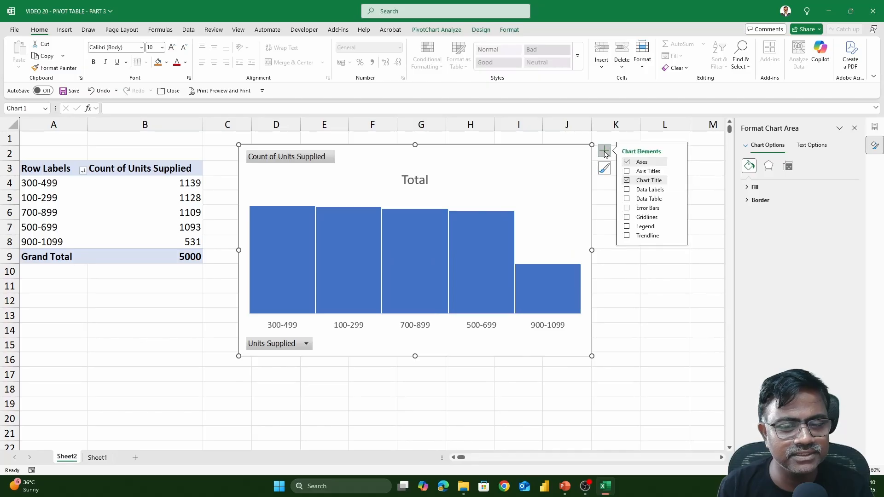
left_click(627, 190)
left_click(421, 177)
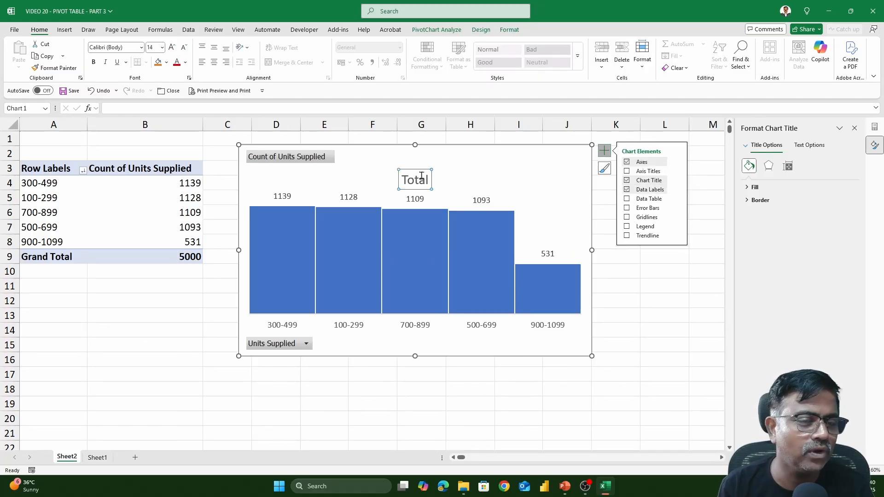
left_click_drag(420, 169, 511, 155)
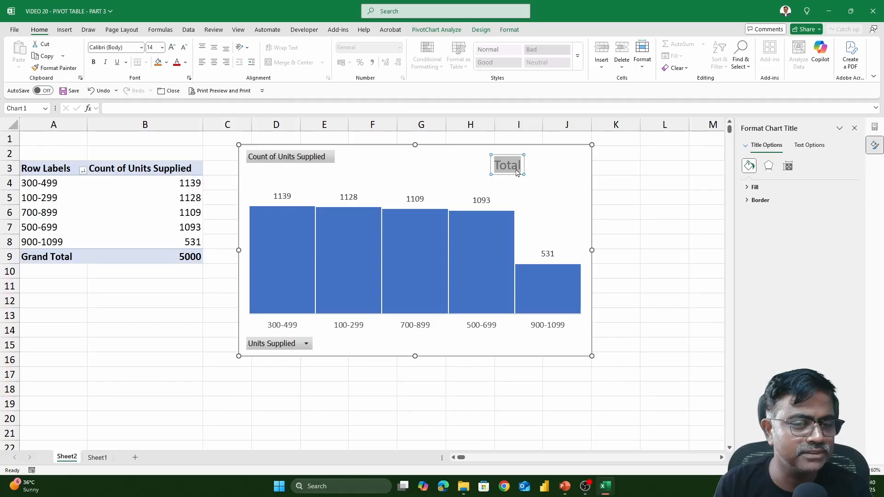
Step: Rename the chart title to 'Frequency Distribution' and nudge it into the top-right corner
type("Freq")
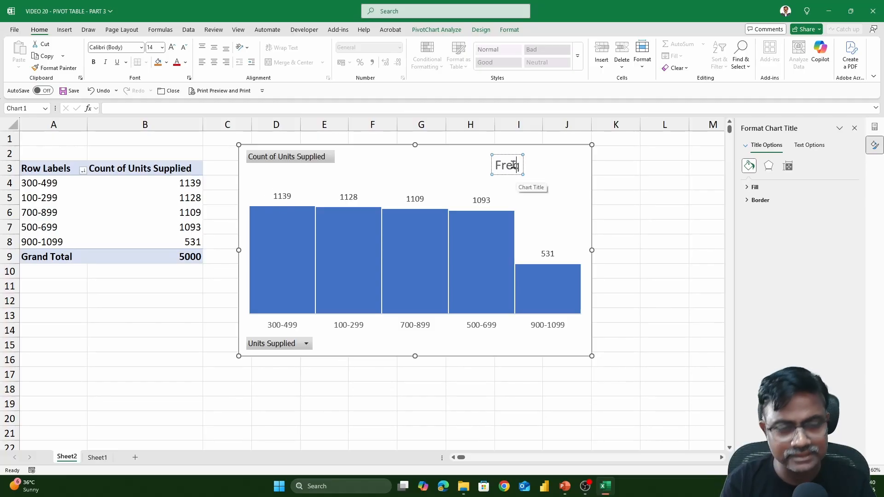
type("uency D")
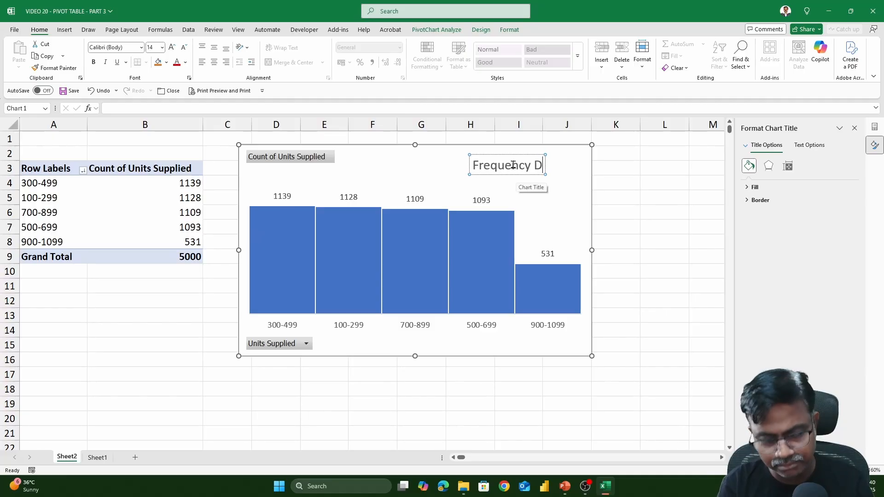
type("istribution")
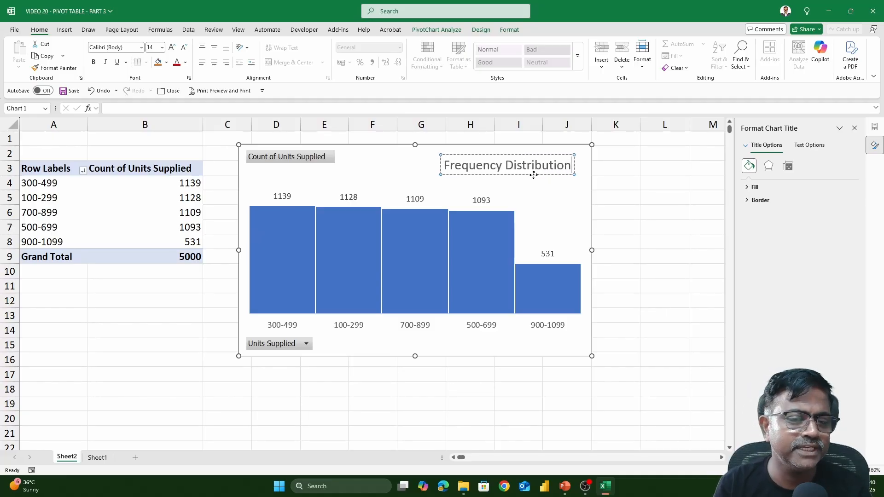
left_click_drag(515, 174, 528, 169)
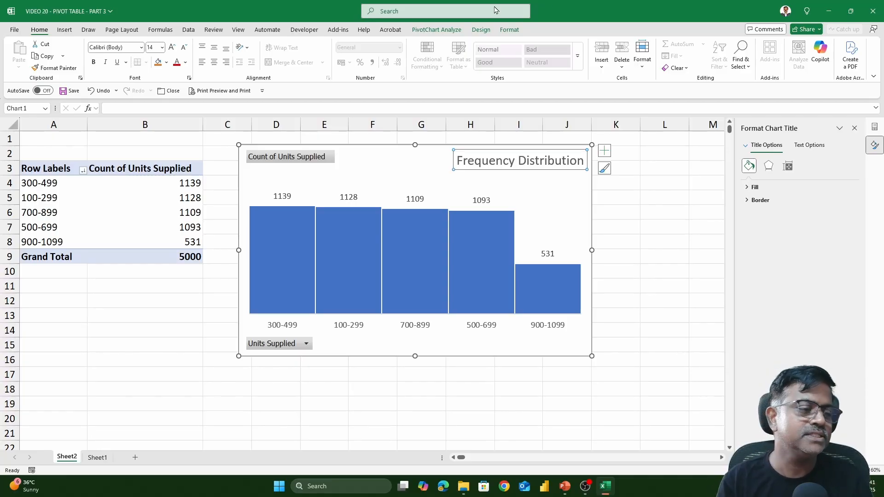
Step: Delete the histogram PivotChart
left_click(55, 198)
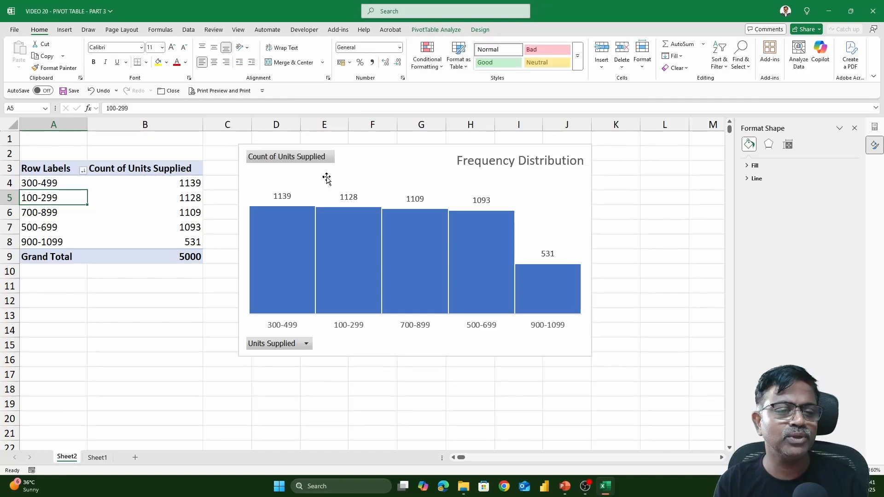
left_click(395, 158)
key("Delete")
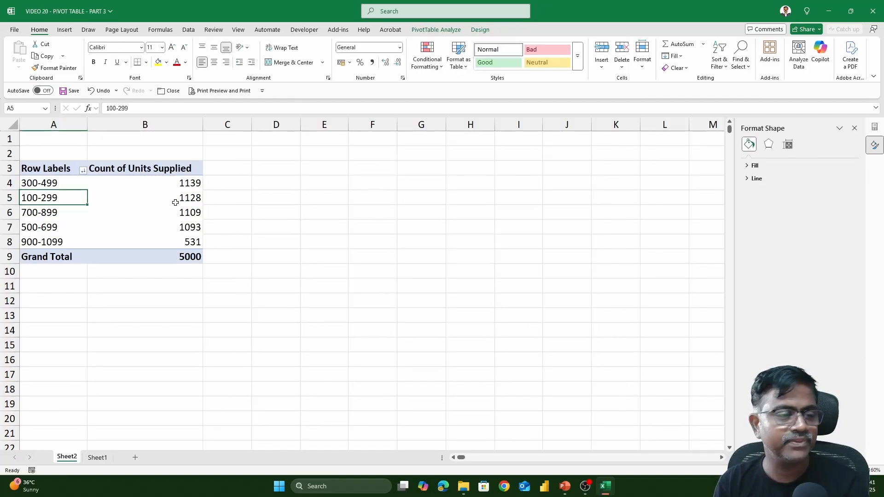
Step: Ungroup the Units Supplied ranges, close the Format Shape pane, and remove Units Supplied from the pivot
right_click(65, 198)
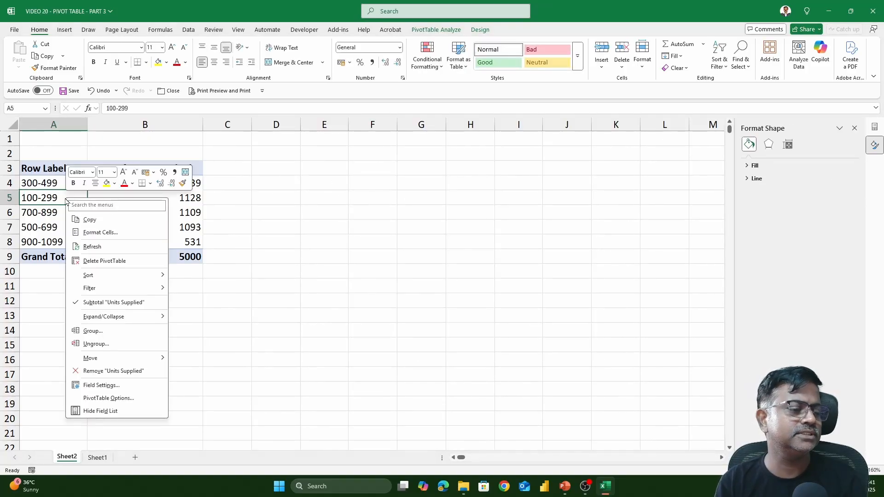
left_click(110, 344)
left_click(145, 213)
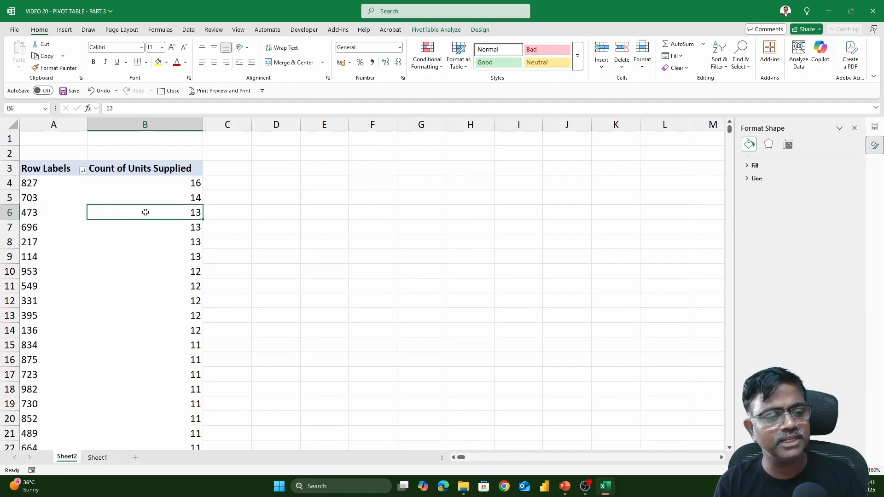
left_click(854, 128)
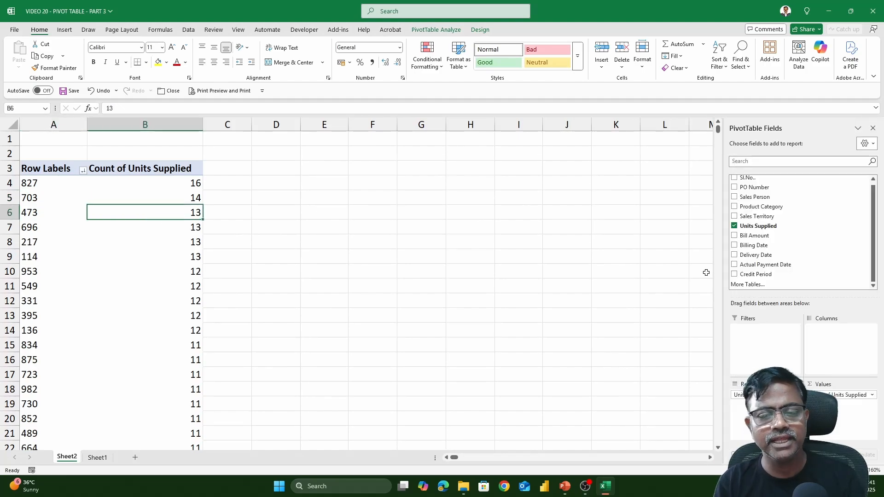
left_click(734, 226)
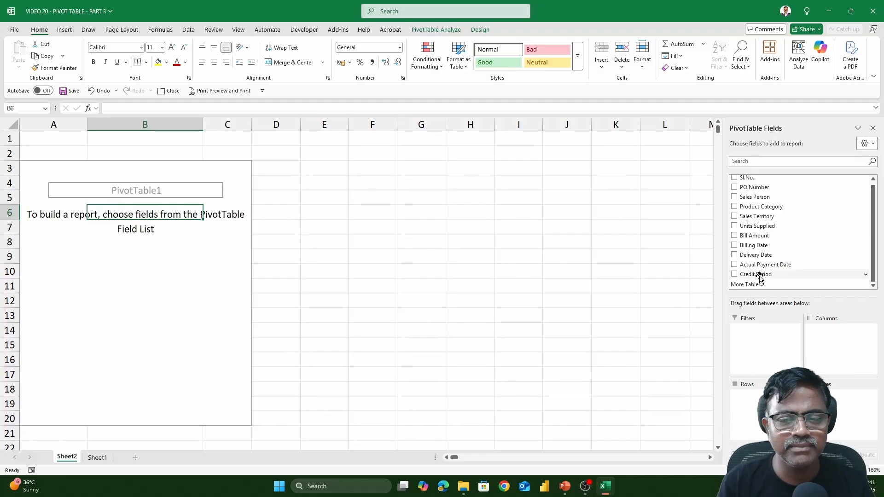
Step: Sum Bill Amount by Sales Person, then move Sales Person 10 to the end of the list
left_click(739, 197)
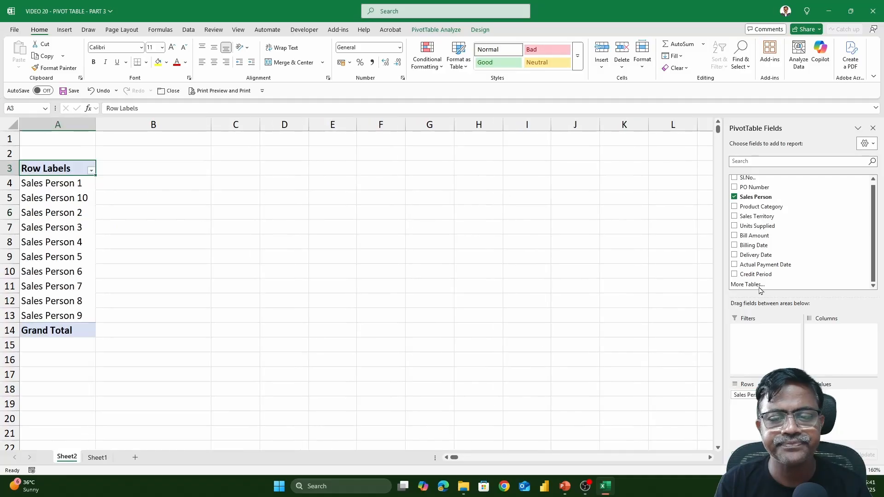
left_click_drag(755, 235, 850, 421)
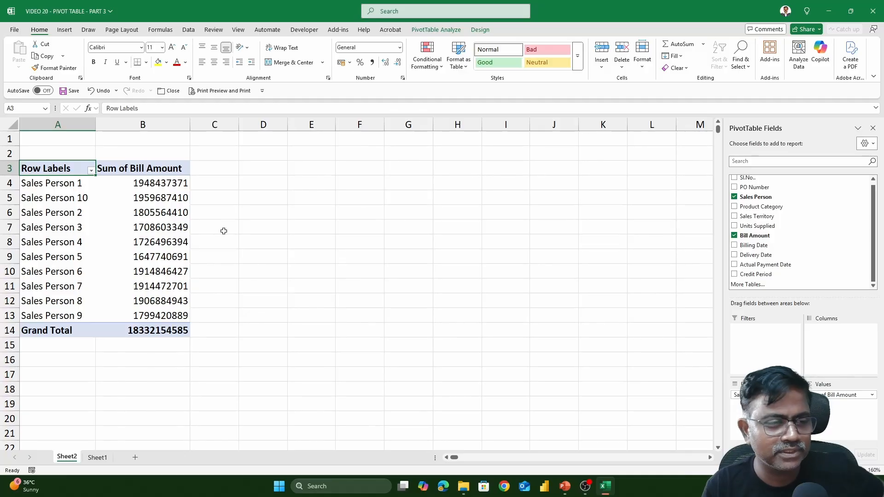
left_click(69, 199)
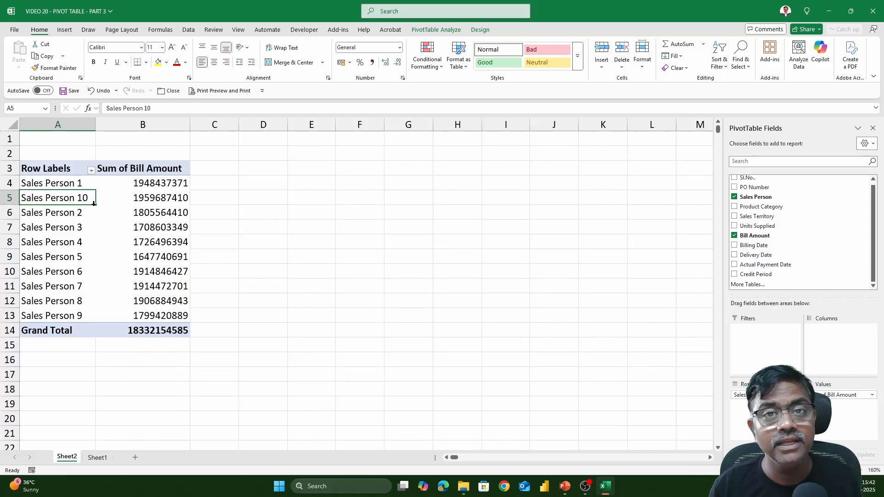
right_click(67, 202)
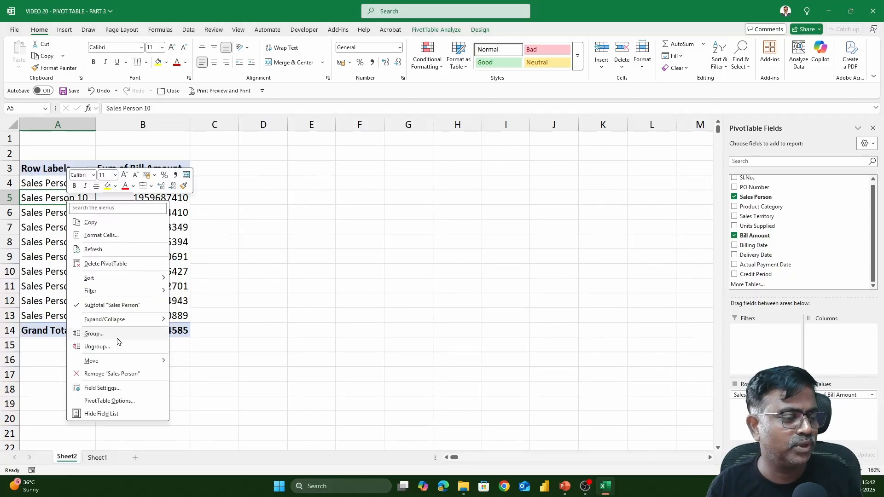
mouse_move(119, 363)
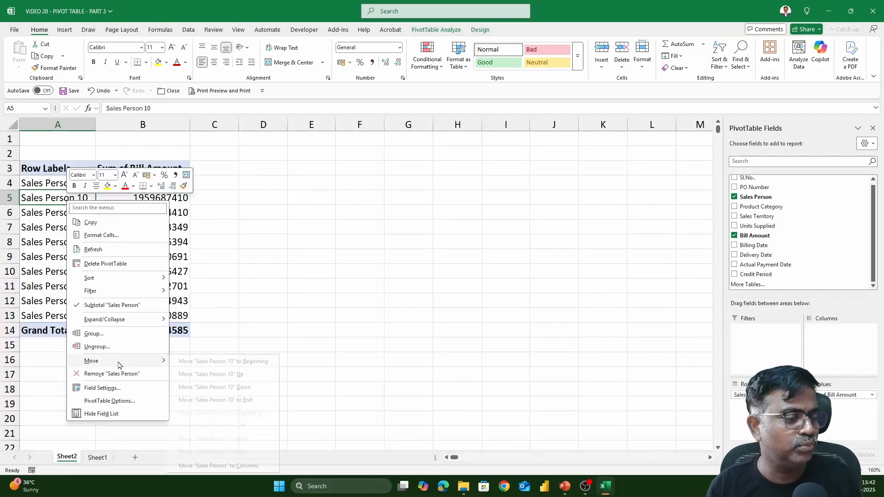
left_click(252, 401)
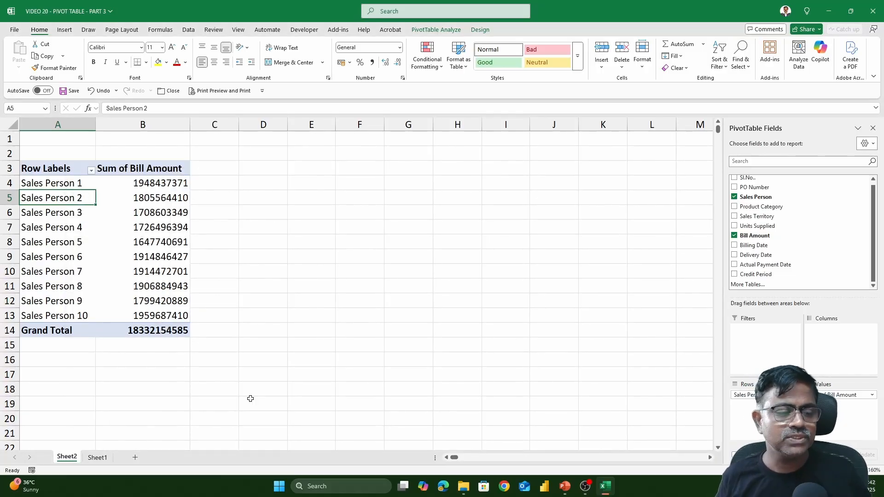
Step: Select the ten salesperson labels, check the Product Category column on Sheet1, and return to Sheet2
left_click_drag(55, 183, 78, 309)
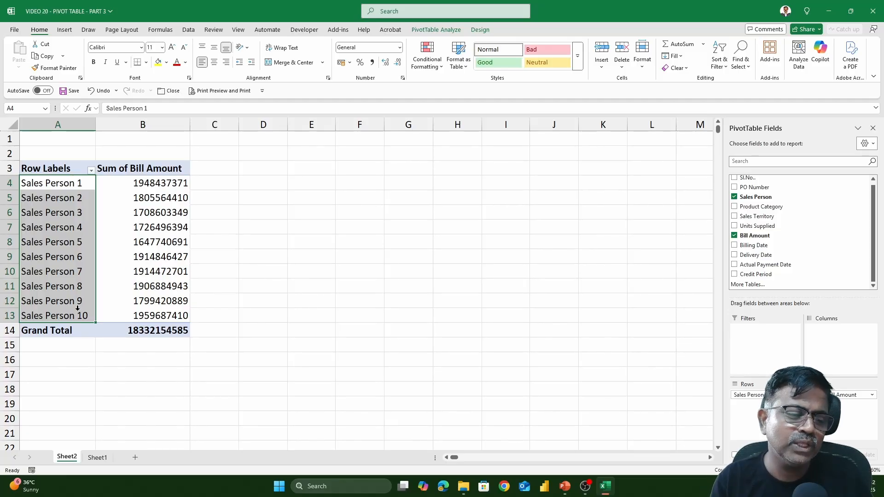
left_click(102, 457)
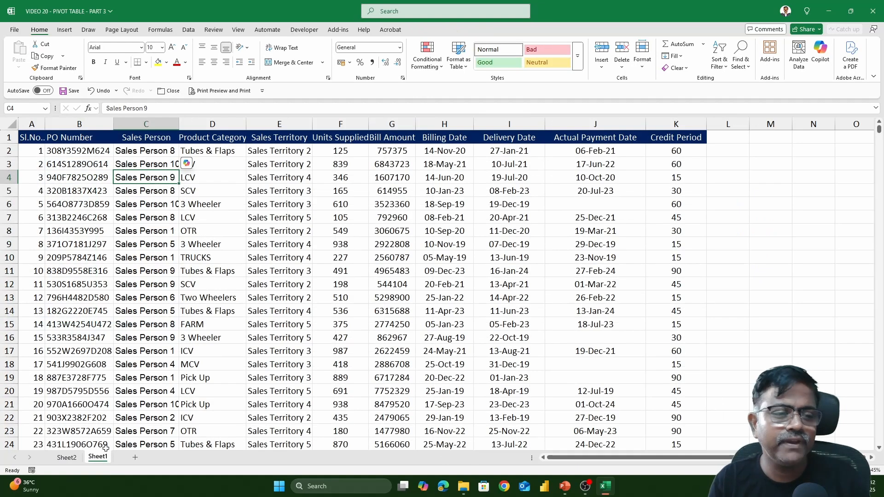
left_click(218, 120)
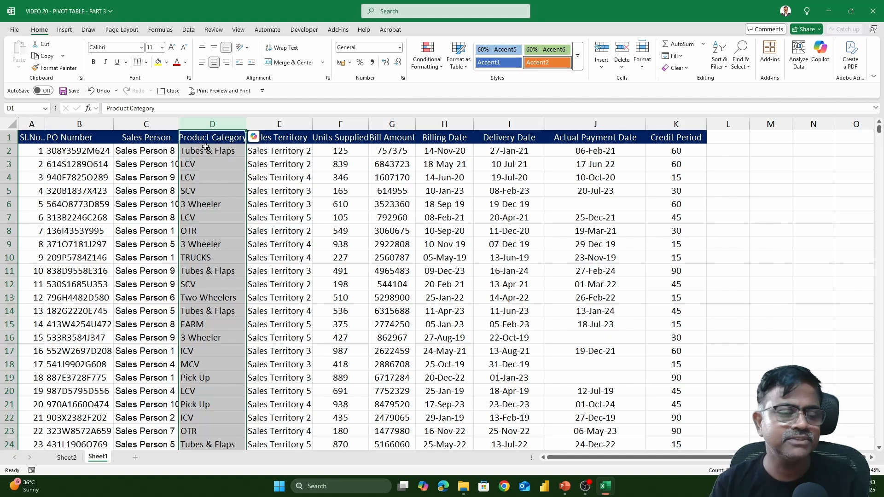
left_click(76, 460)
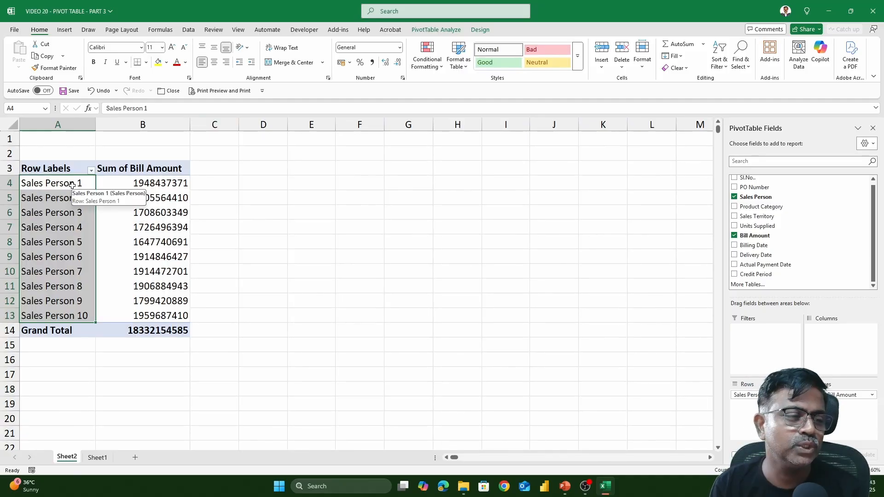
Step: Group Sales Persons 1, 2, 5, 9 and 10 together, and the remaining five into a second group
left_click(214, 201)
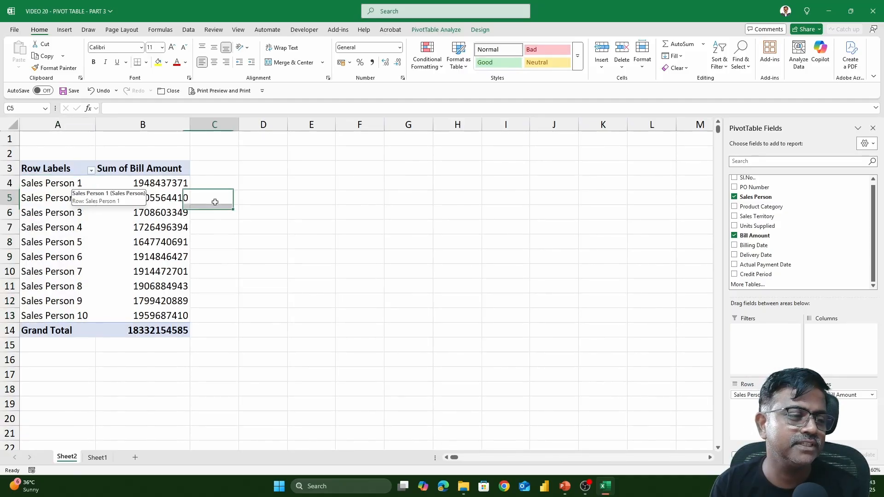
left_click(70, 186)
left_click_drag(70, 185, 69, 198)
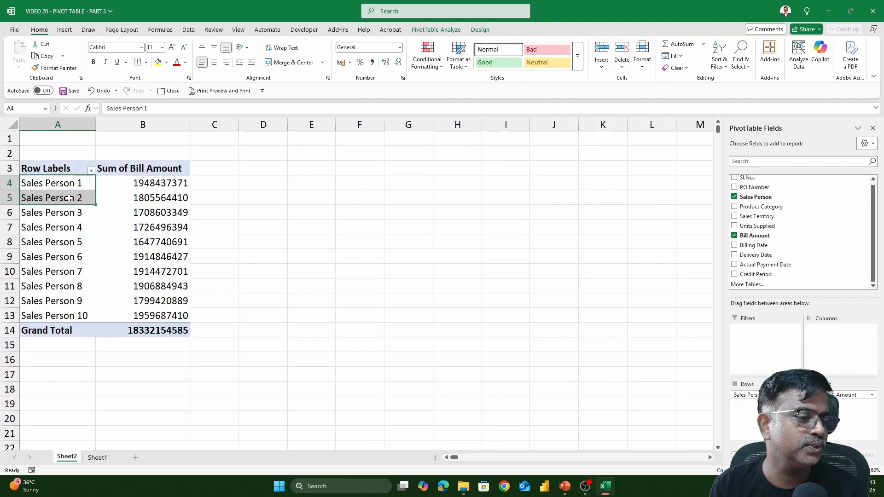
left_click(65, 244, "ctrl")
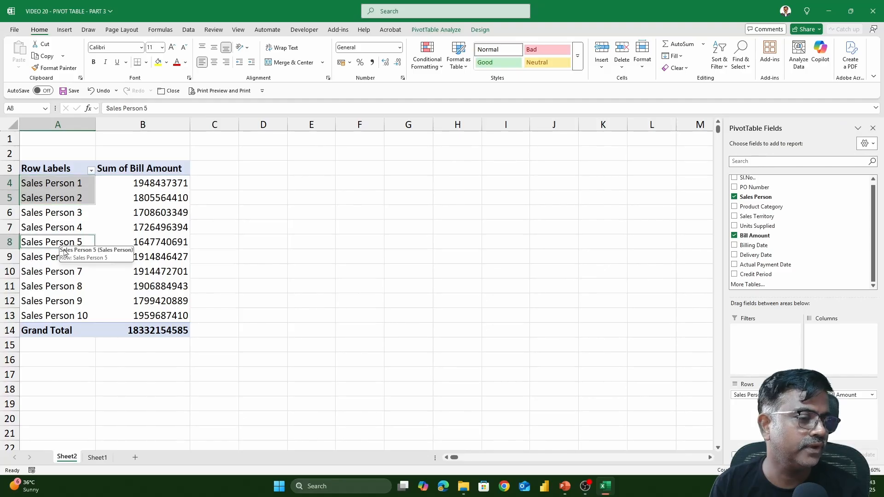
left_click(69, 300, "ctrl")
left_click(70, 316, "ctrl")
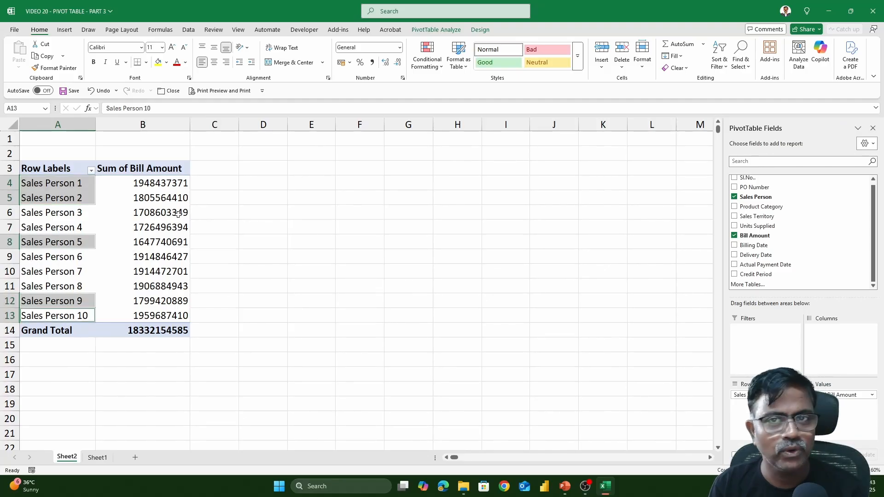
right_click(80, 184)
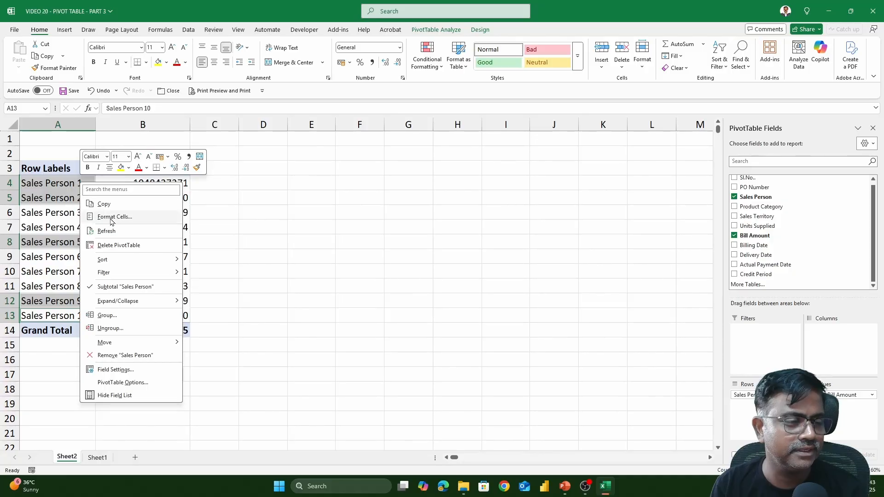
left_click(121, 316)
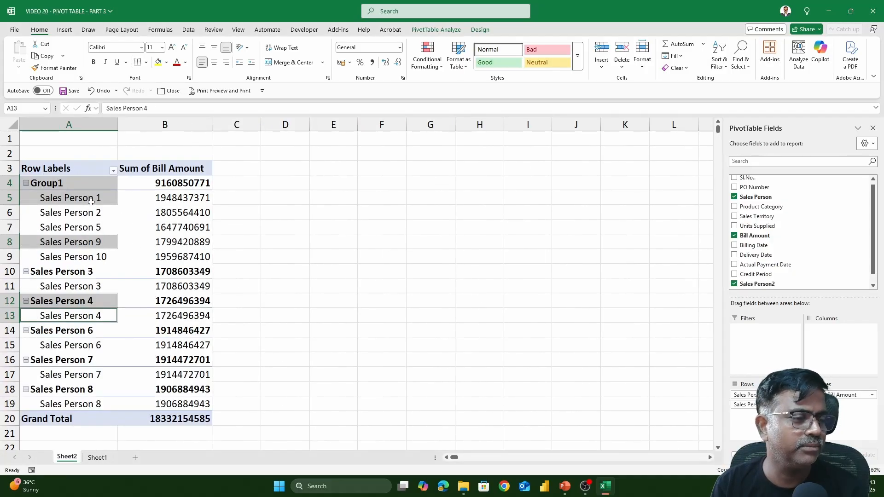
left_click_drag(91, 202, 101, 396)
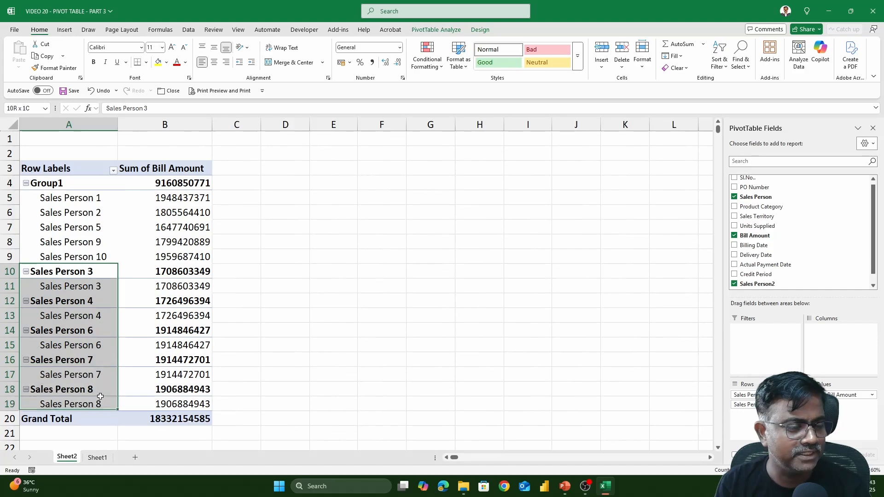
right_click(81, 275)
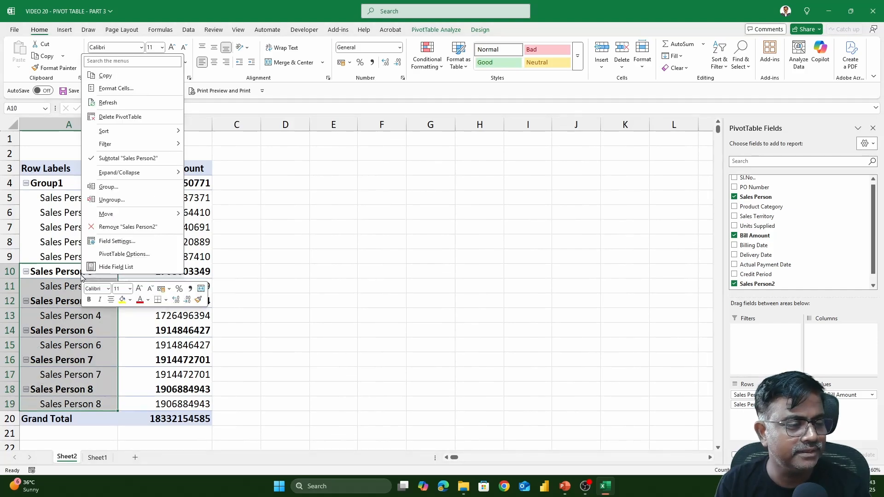
left_click(121, 188)
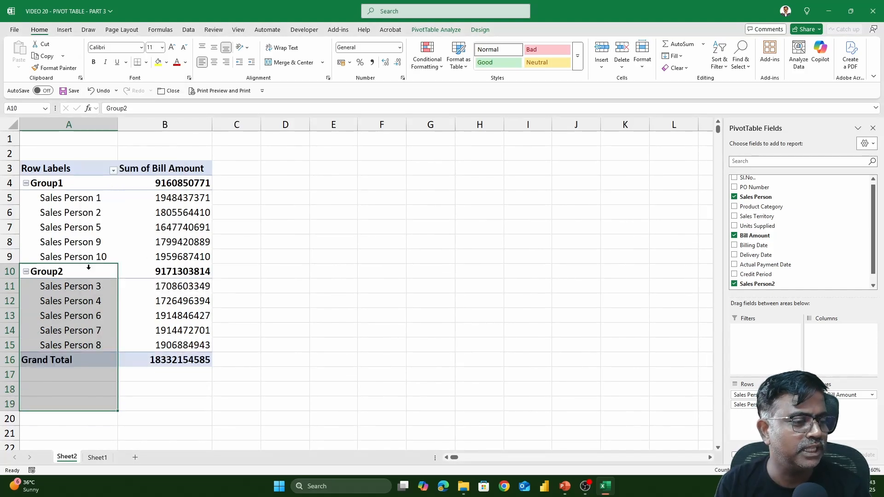
Step: Rename Group2 to 'Permanent Emp' and Group1 to 'Contract Emp'
left_click(88, 272)
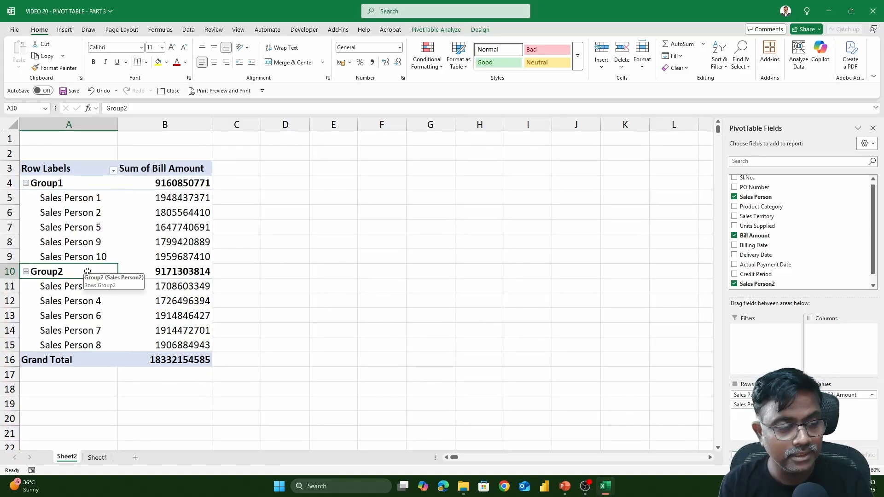
type("Perman")
key("BackSpace")
key("BackSpace")
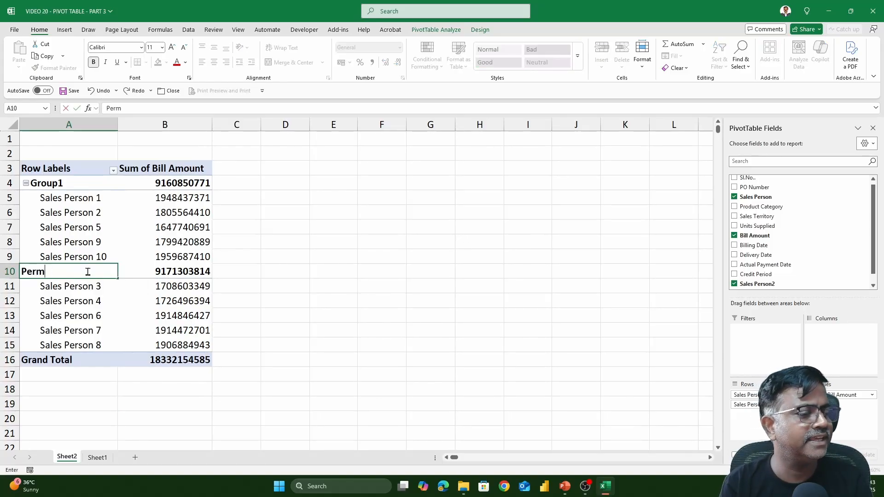
type("anent")
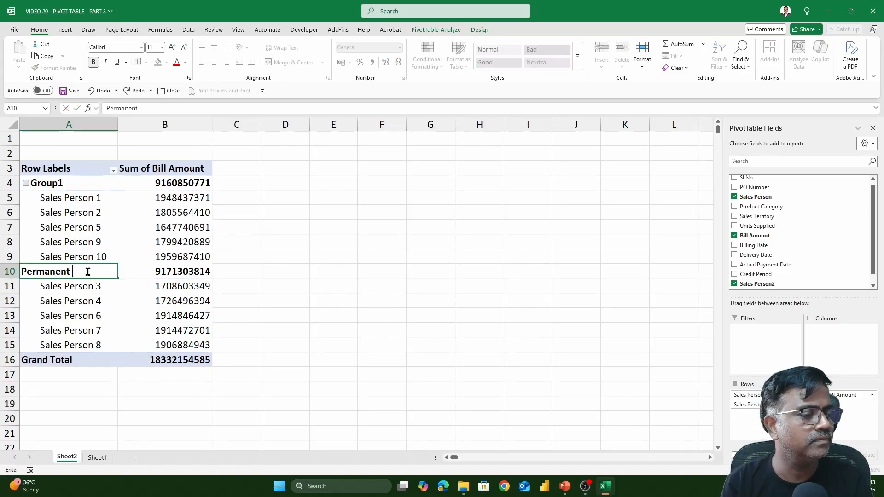
type(" Emp")
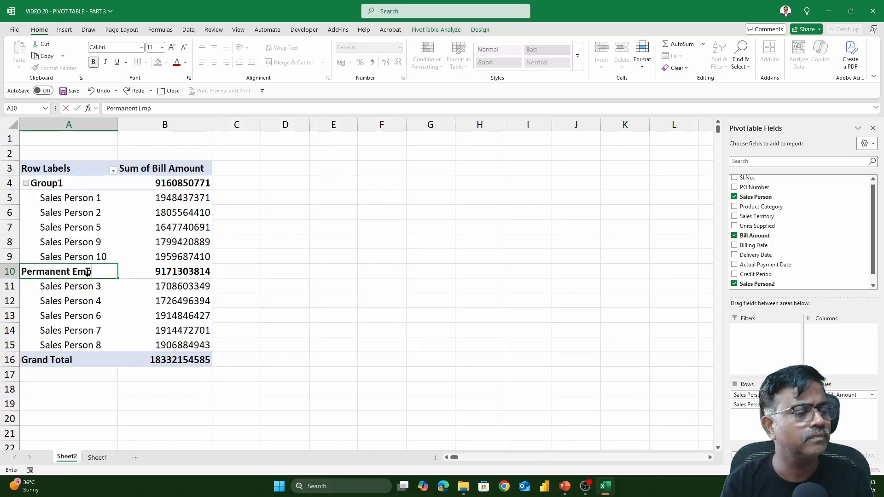
left_click(59, 186)
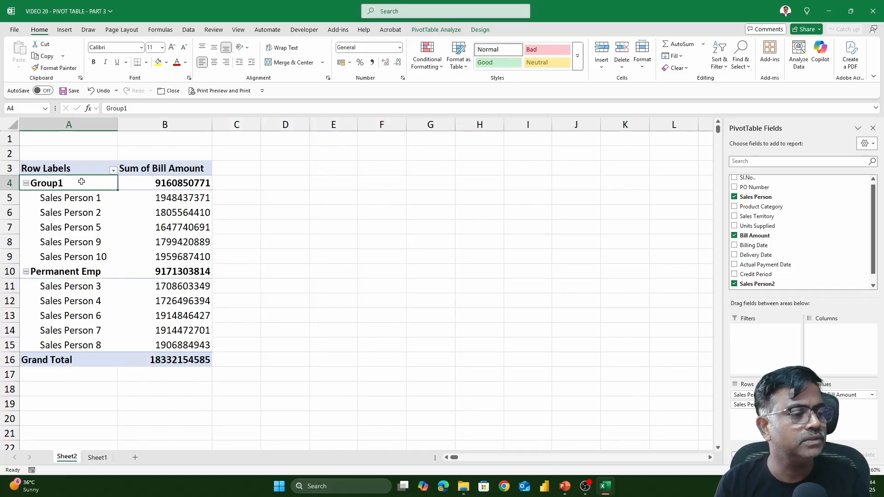
type("Contrac")
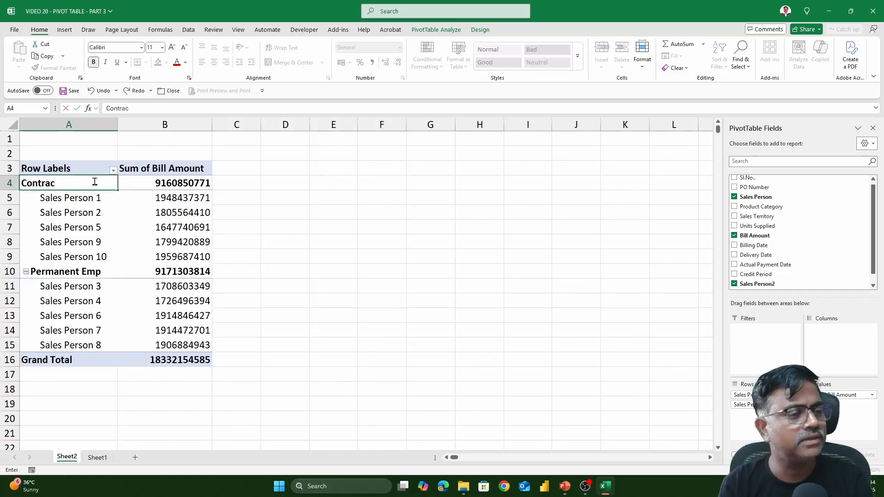
type("t Emp")
left_click(314, 257)
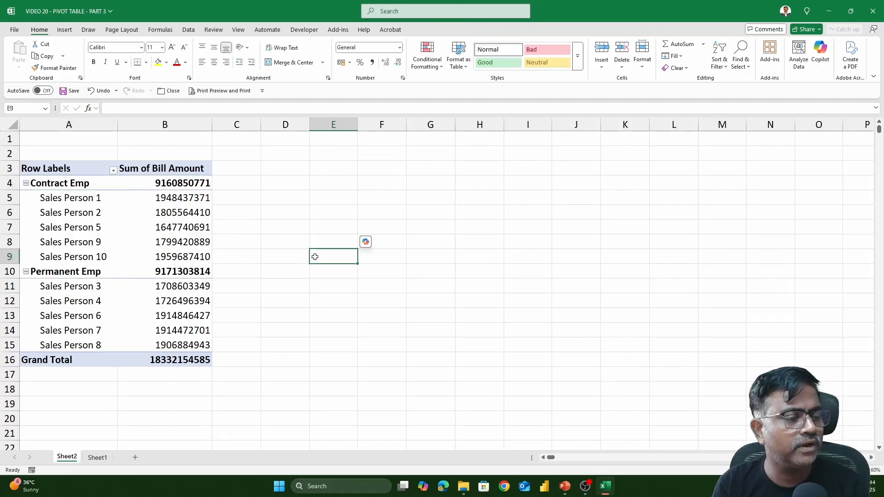
left_click(81, 199)
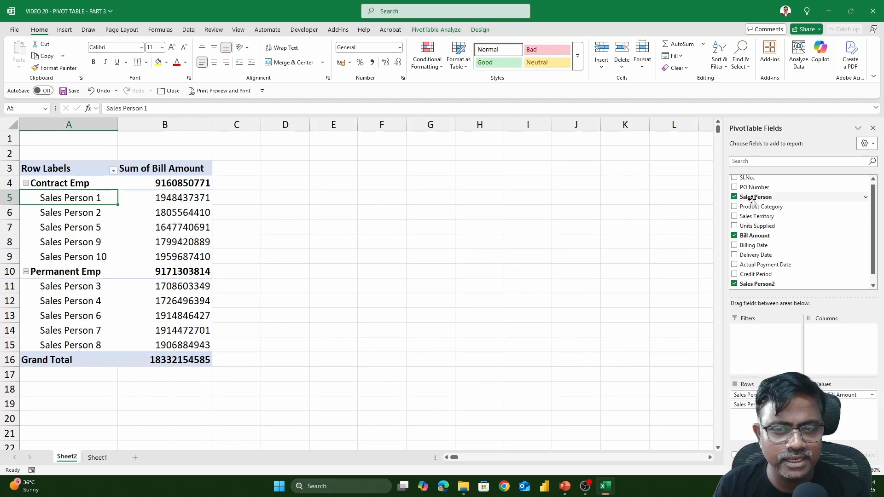
Step: Uncheck Sales Person and move the Sales Person2 groups to the Columns area
scroll(873, 203, "down", 1)
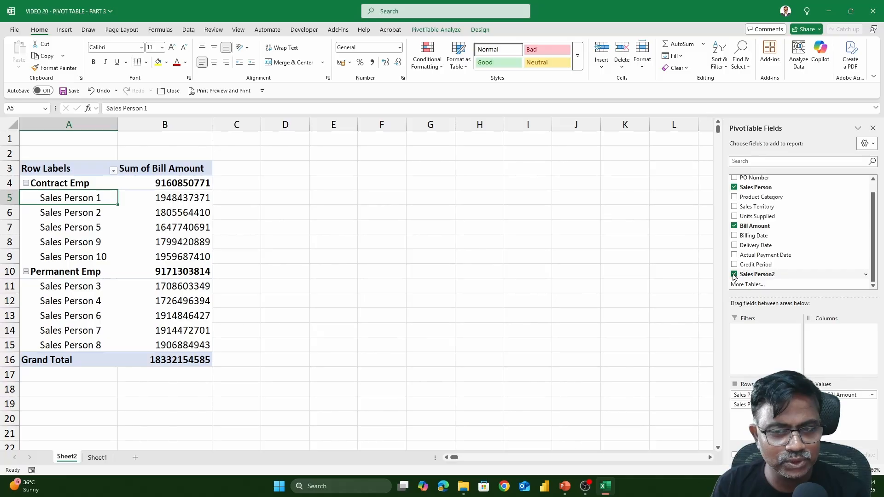
left_click(734, 188)
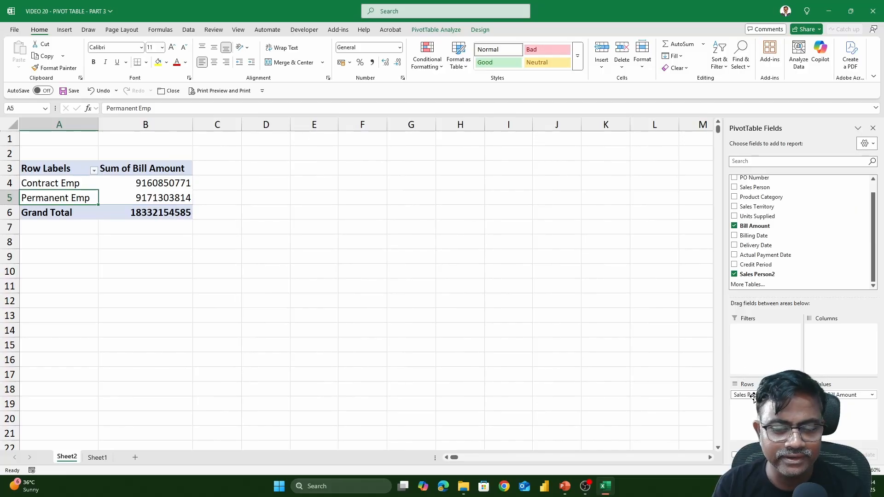
left_click_drag(754, 397, 843, 348)
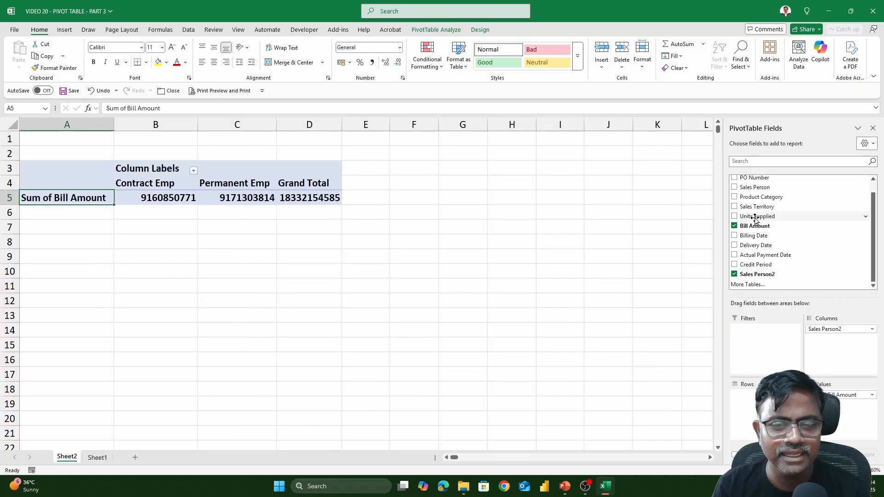
Step: Use Product Category as the rows after trying Sales Territory, and check the 3 Wheeler Contract Emp total
left_click_drag(755, 206, 748, 394)
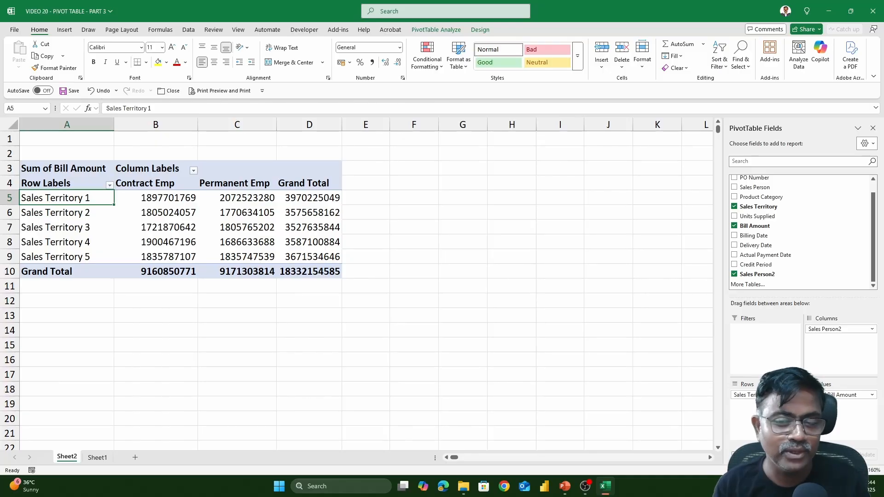
left_click(734, 206)
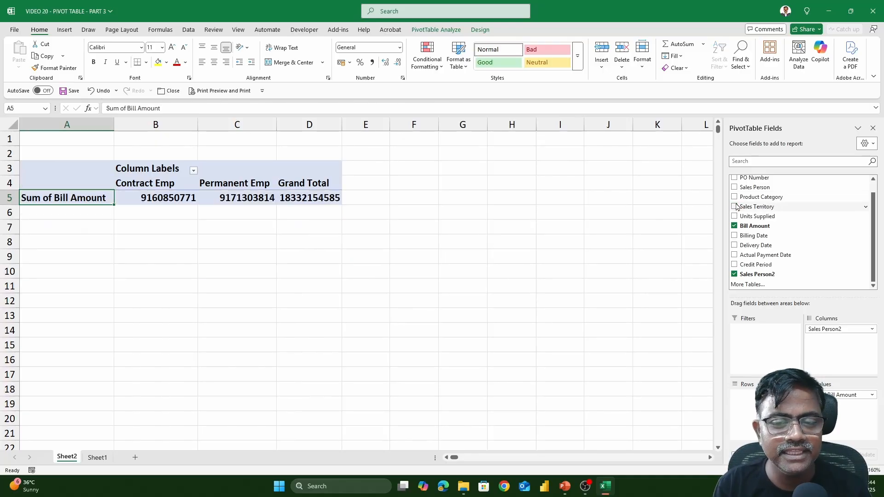
left_click(734, 197)
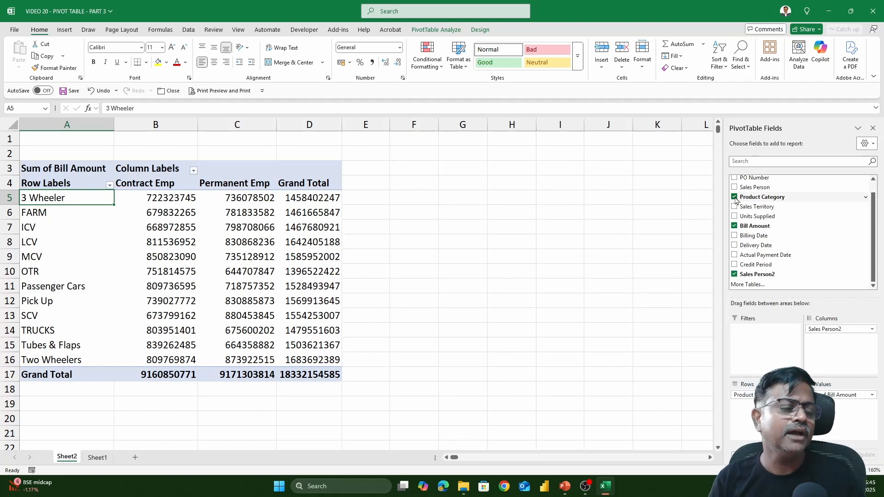
left_click(187, 197)
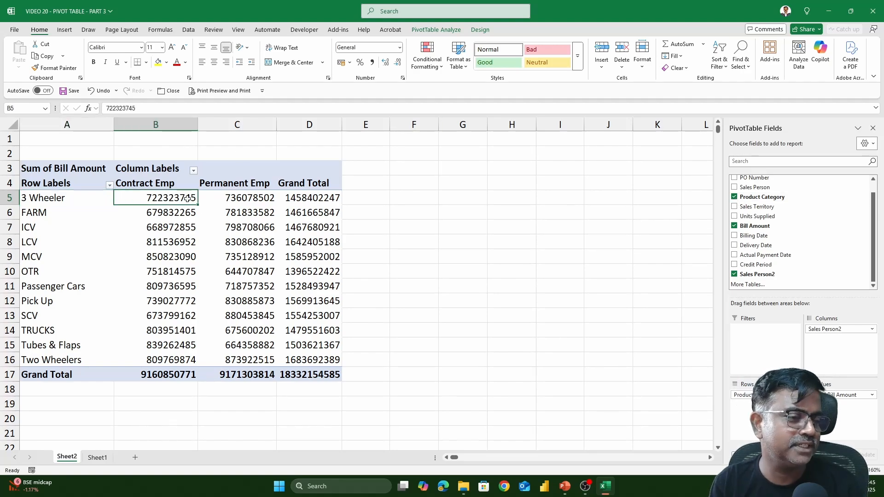
mouse_move(187, 199)
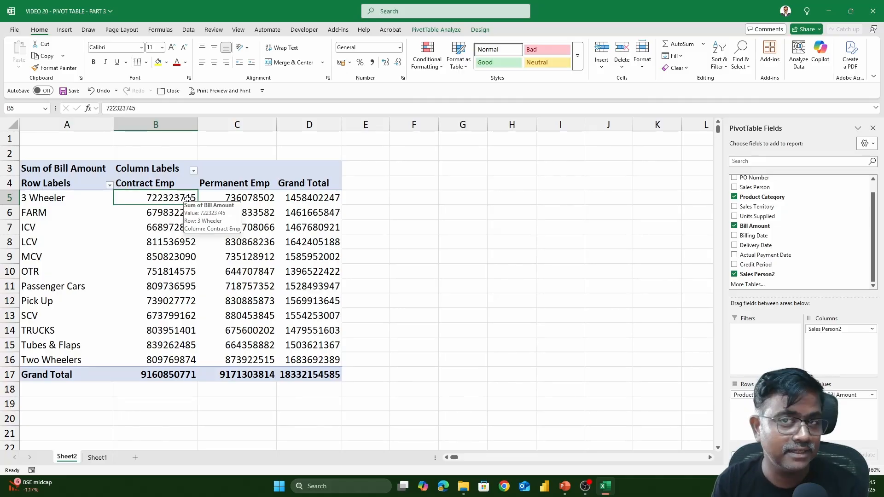